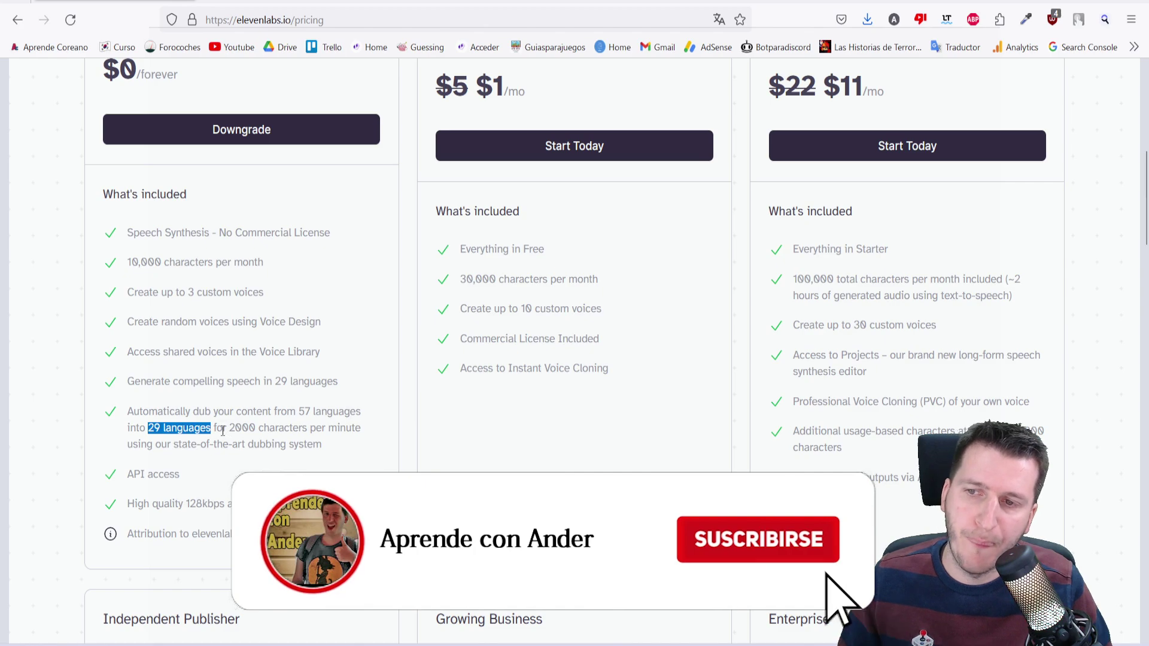
# - Review the Free plan's dubbing languages, the Starter and Creator prices, and the Starter plan's commercial license on the pricing page
pyautogui.moveTo(229, 428); pyautogui.dragTo(276, 428)
pyautogui.click(289, 472)
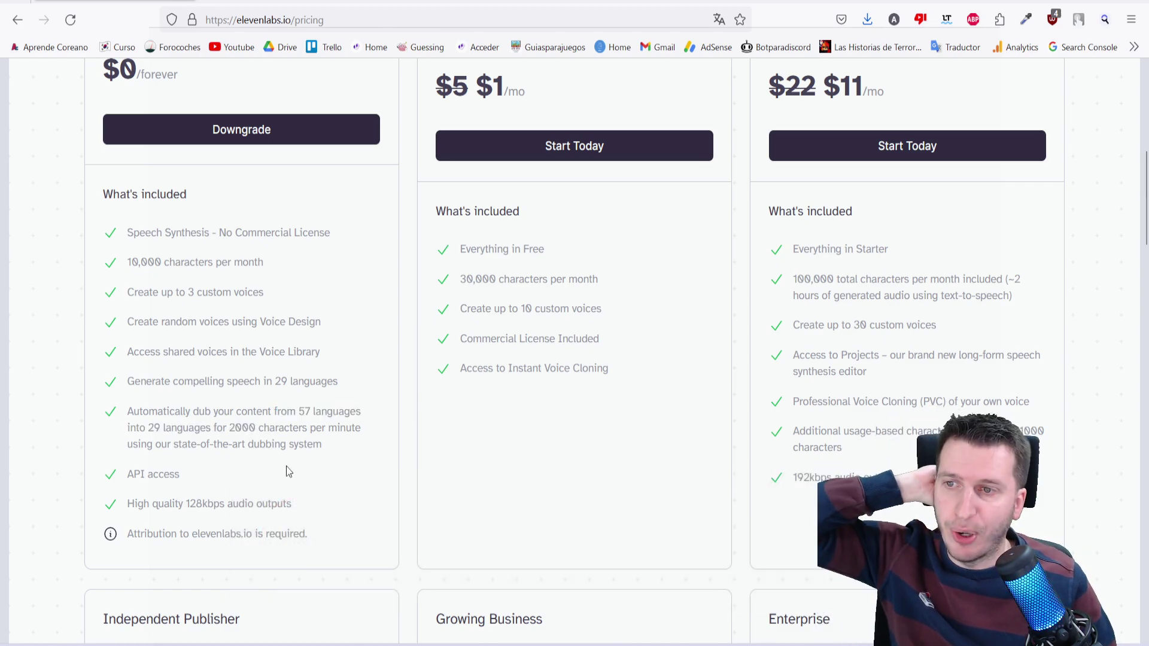
pyautogui.scroll(2, 290, 472)
pyautogui.scroll(2, 483, 195)
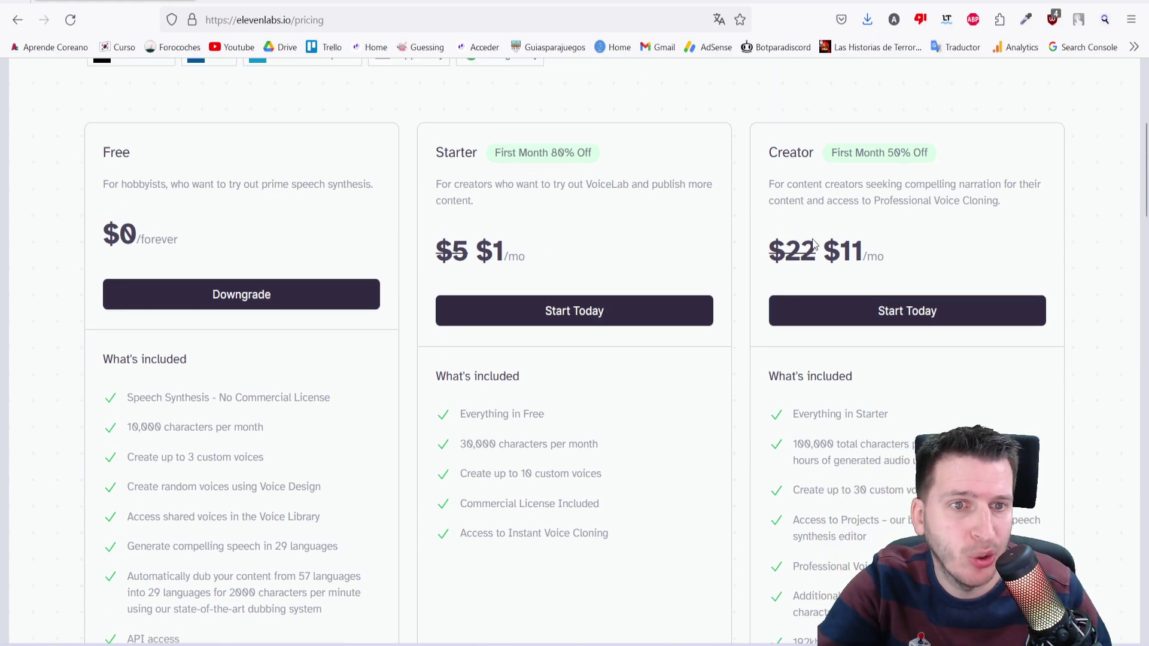
pyautogui.moveTo(839, 251); pyautogui.dragTo(877, 258)
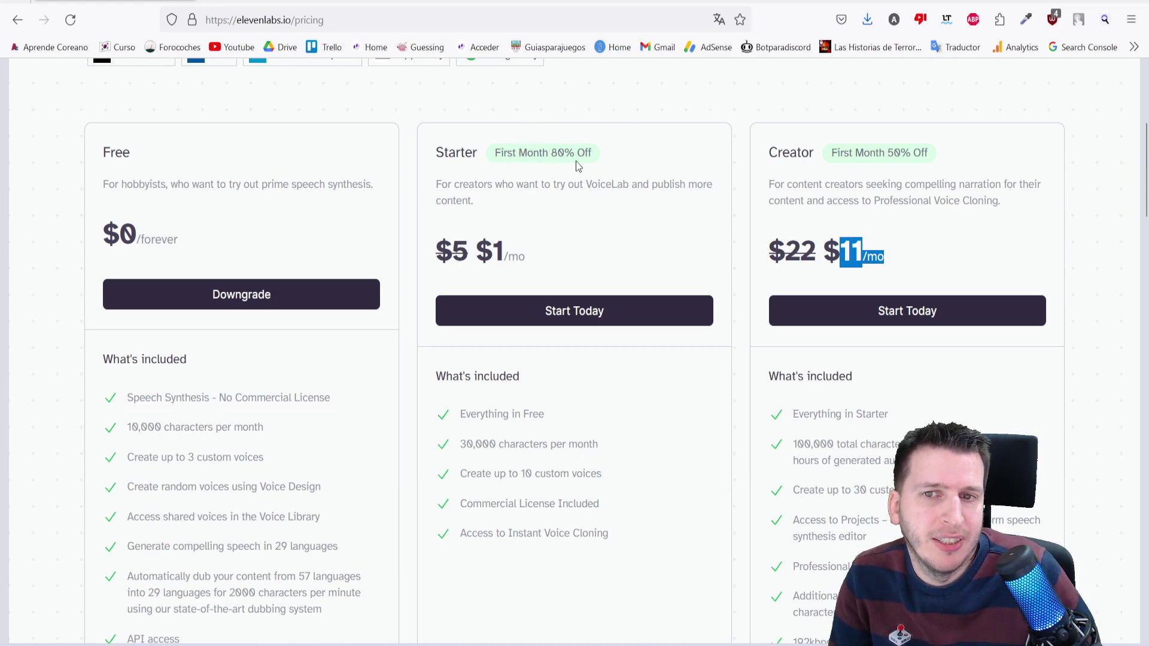
pyautogui.moveTo(437, 252); pyautogui.dragTo(470, 244)
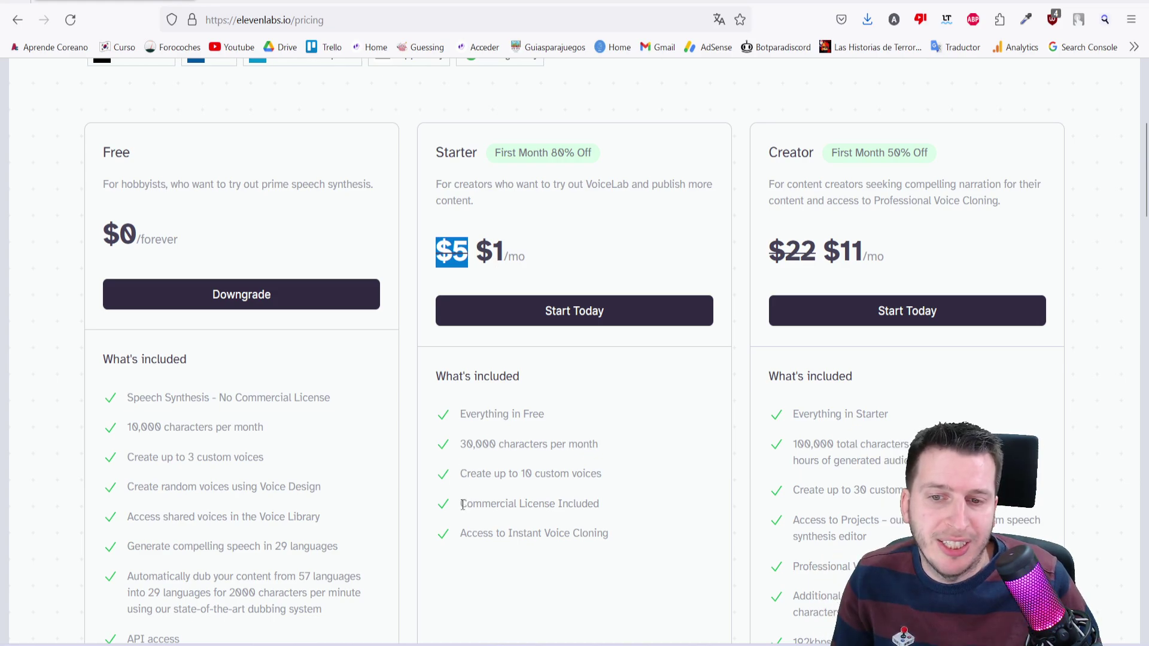
pyautogui.moveTo(462, 504); pyautogui.dragTo(617, 509)
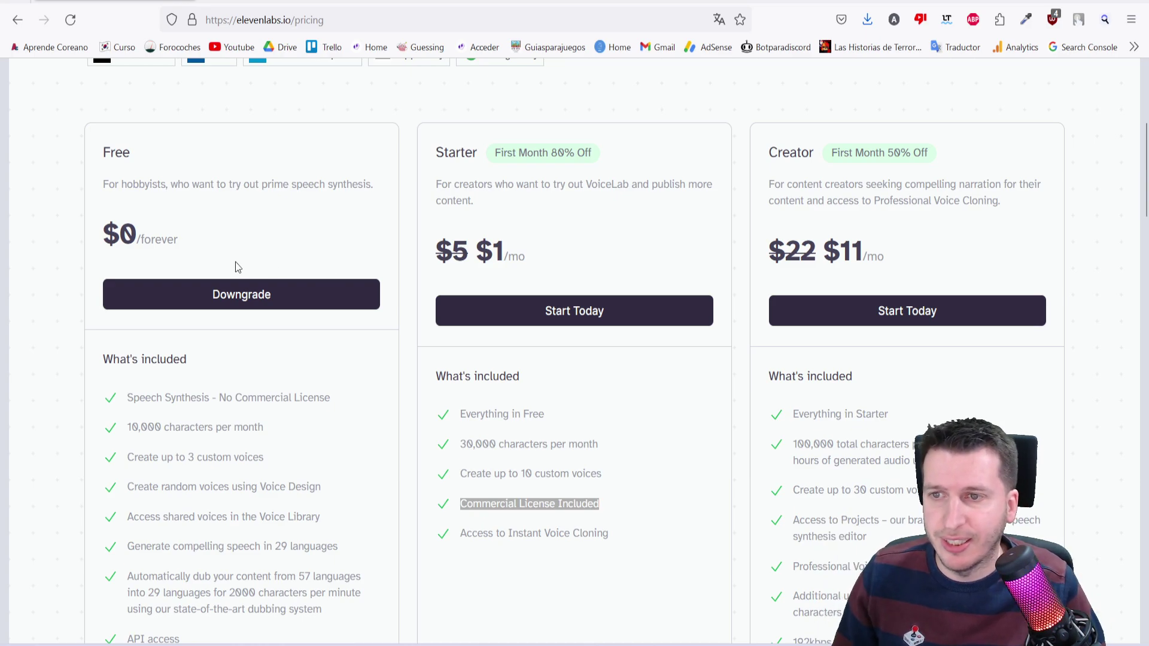
# - Choose the Free plan and sign up with a Google account
pyautogui.click(217, 302)
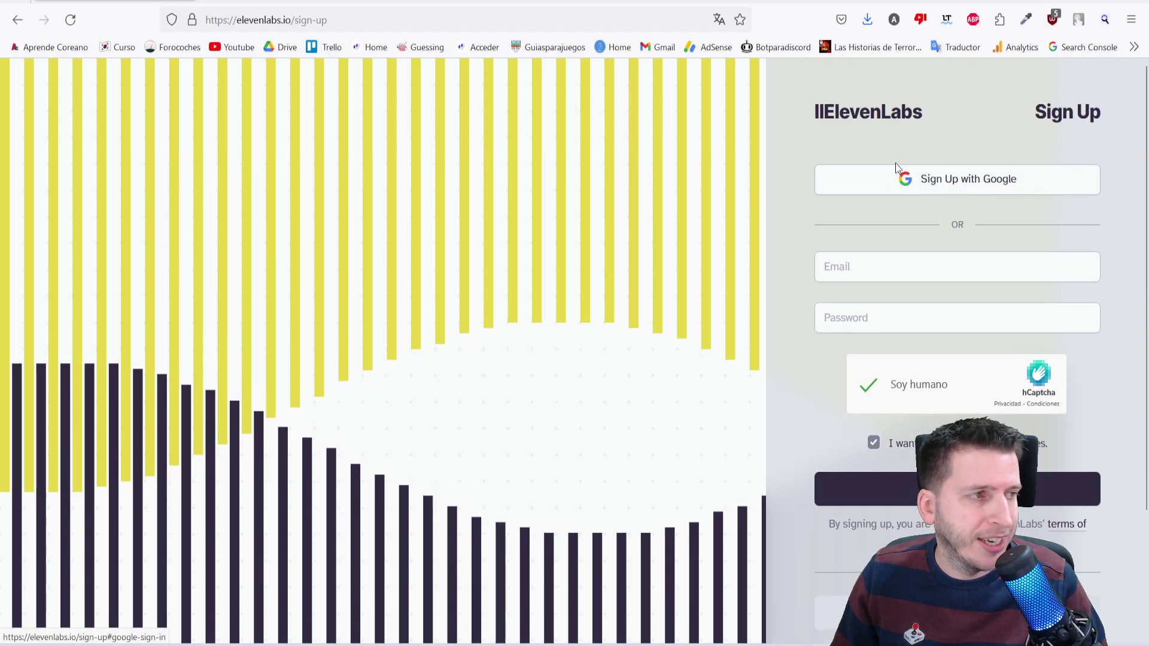
pyautogui.click(950, 190)
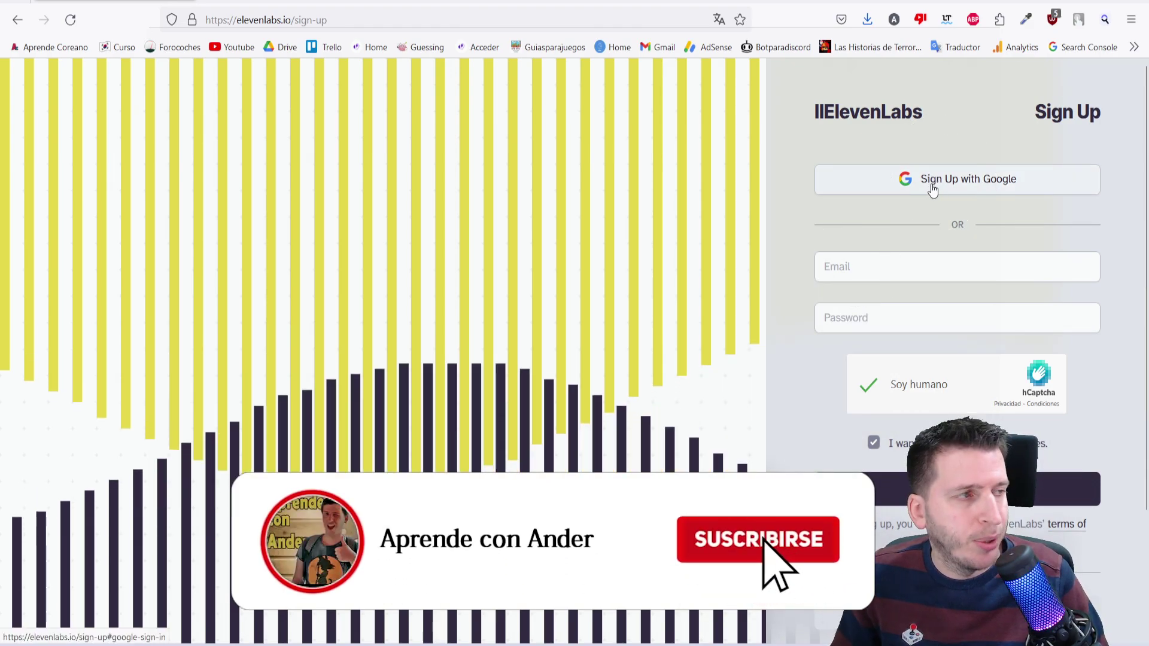
pyautogui.click(930, 183)
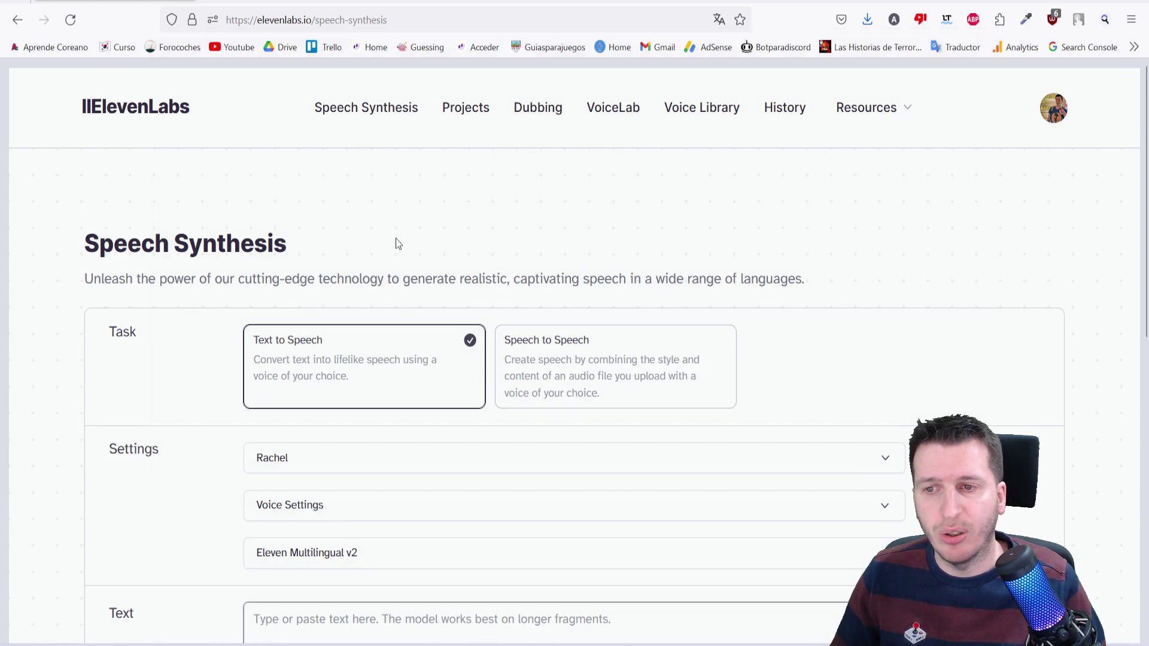
# - Start a new dub in the Dubbing section and name the project "Ejemplo de traduccion"
pyautogui.click(526, 115)
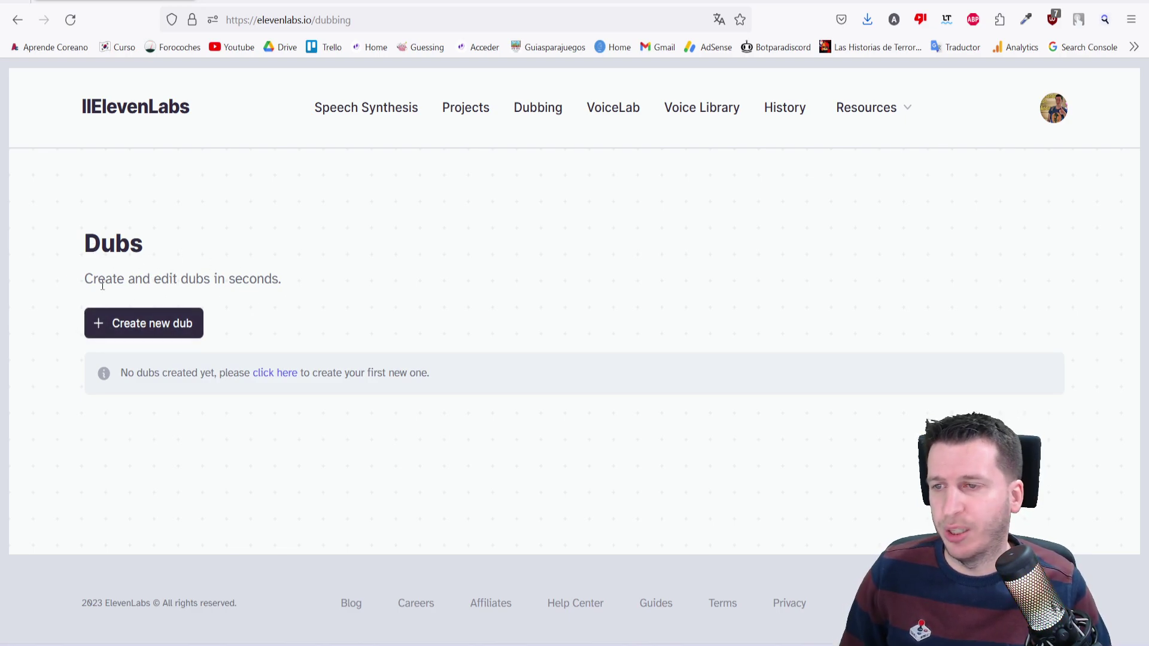
pyautogui.click(143, 329)
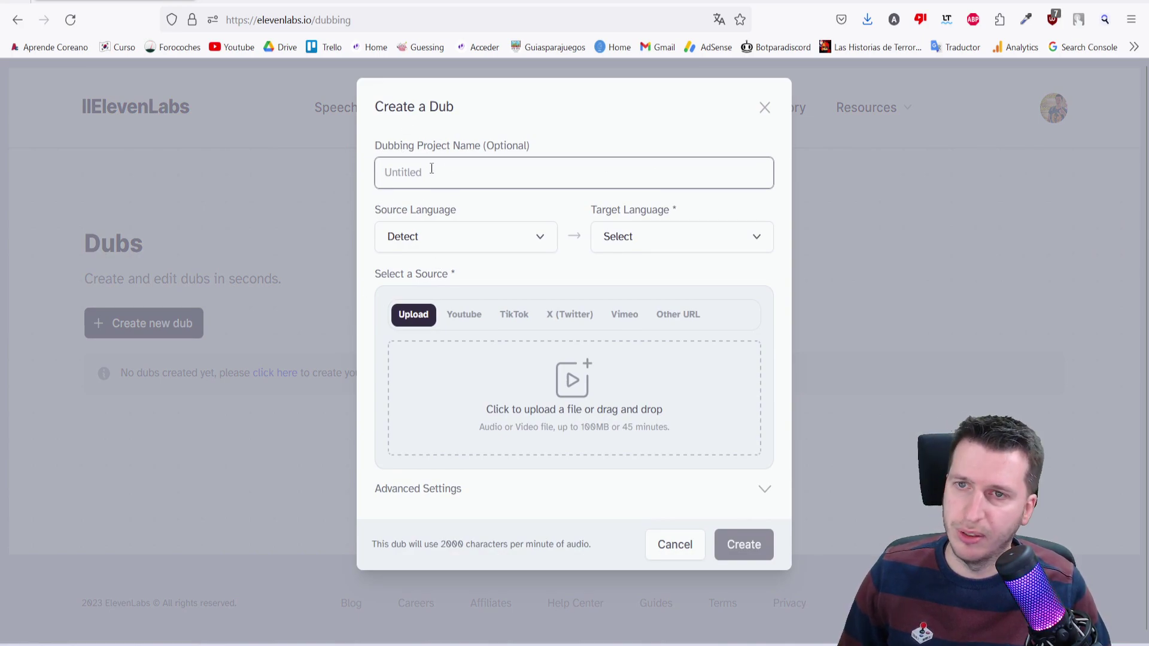
pyautogui.write('Ejemplo de traduccion')
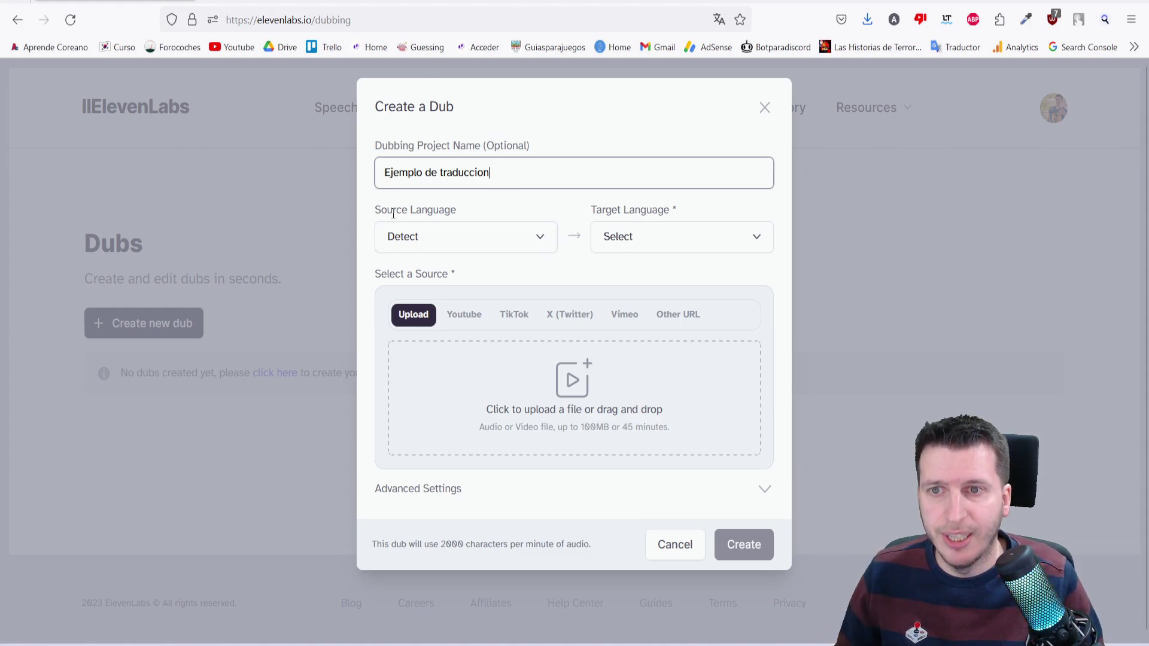
# - Set the dub's source language to Spanish
pyautogui.moveTo(377, 213); pyautogui.dragTo(452, 211)
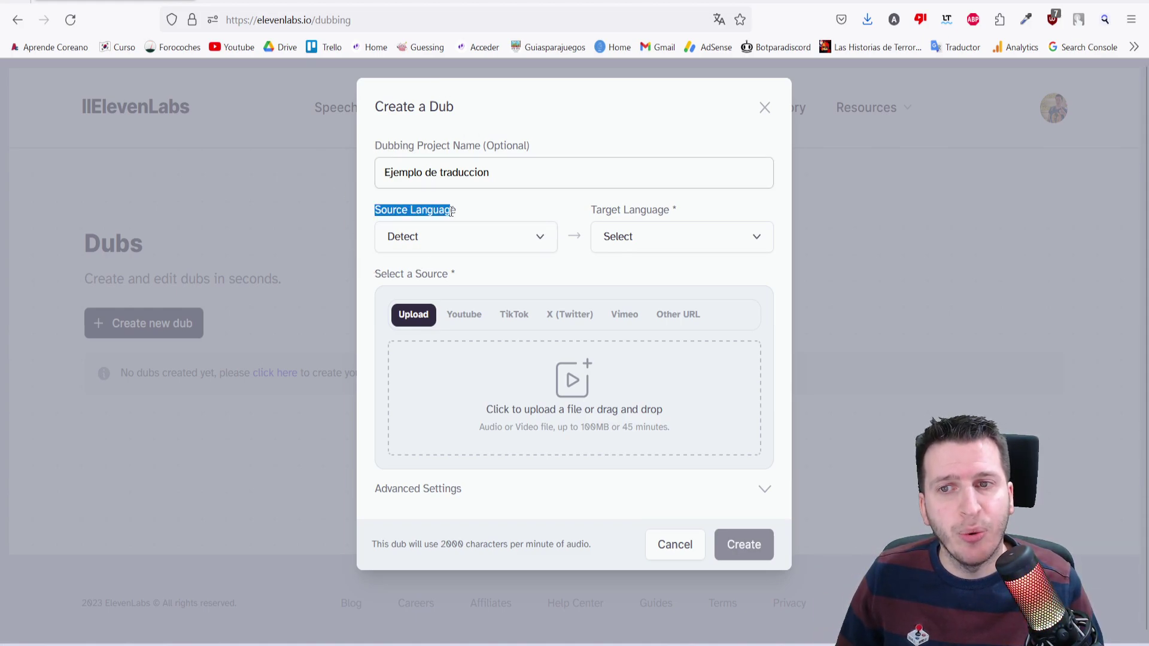
pyautogui.click(455, 248)
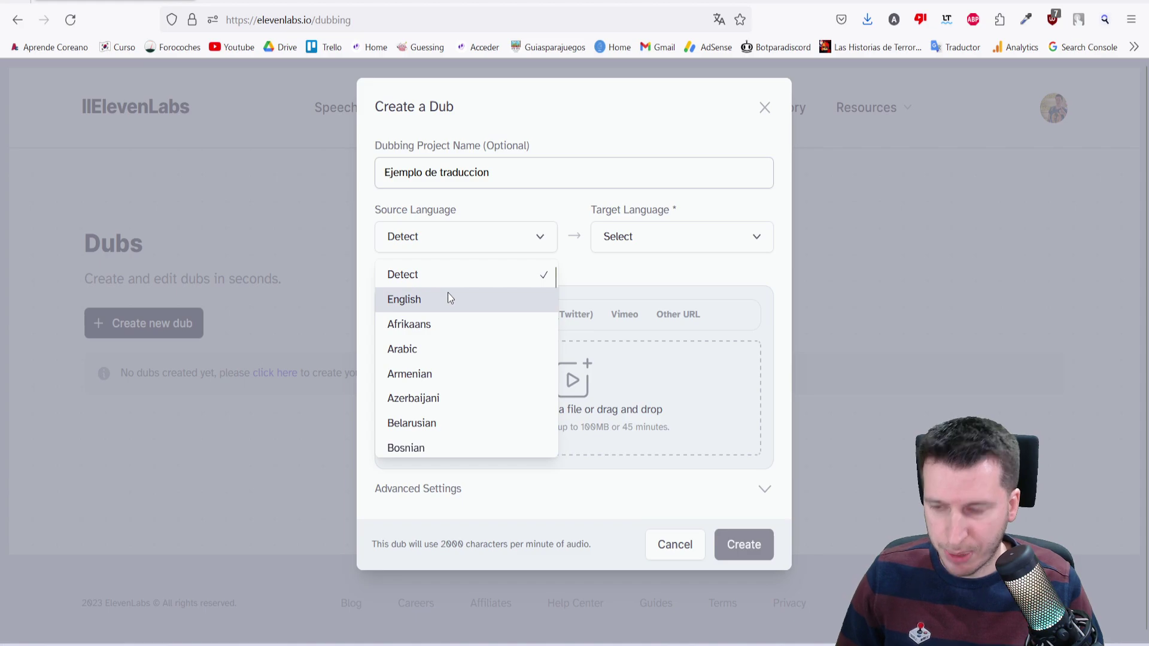
pyautogui.scroll(-10, 448, 296)
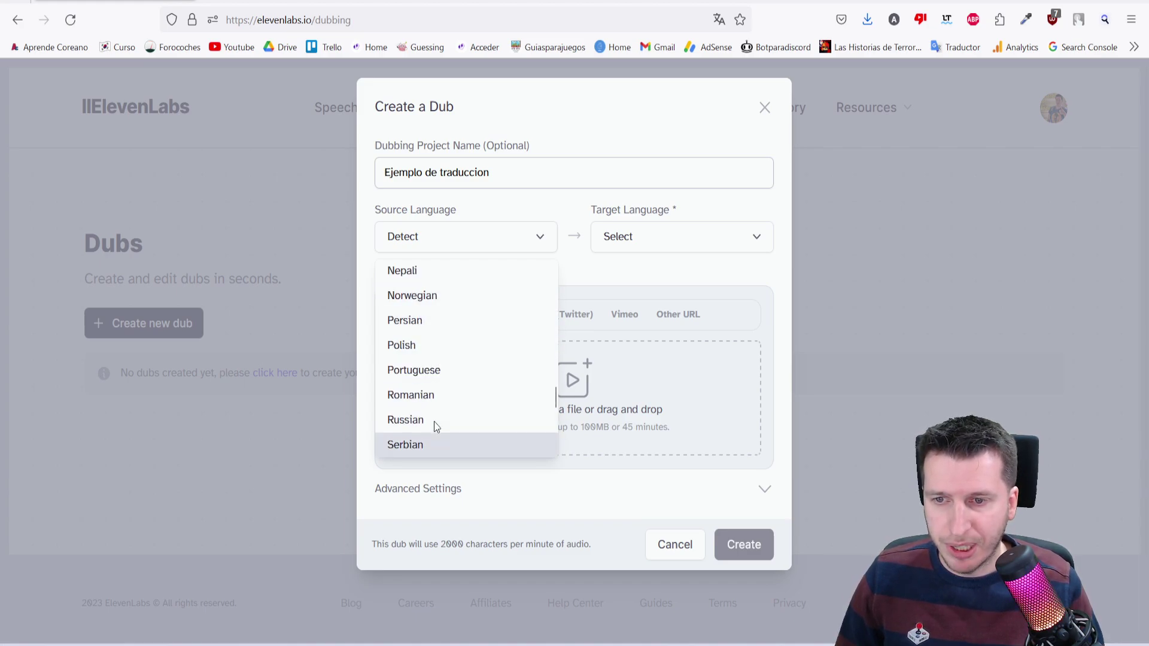
pyautogui.scroll(10, 434, 419)
pyautogui.scroll(-3, 431, 399)
pyautogui.scroll(-1, 439, 418)
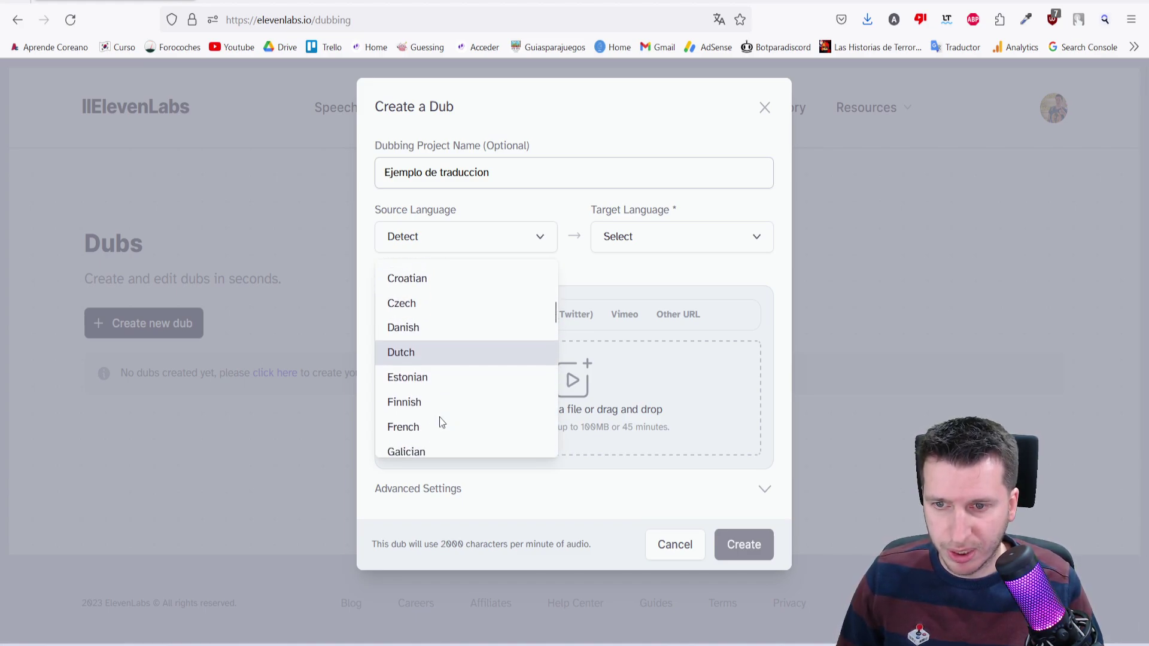
pyautogui.scroll(-10, 439, 414)
pyautogui.scroll(-5, 441, 413)
pyautogui.scroll(2, 431, 371)
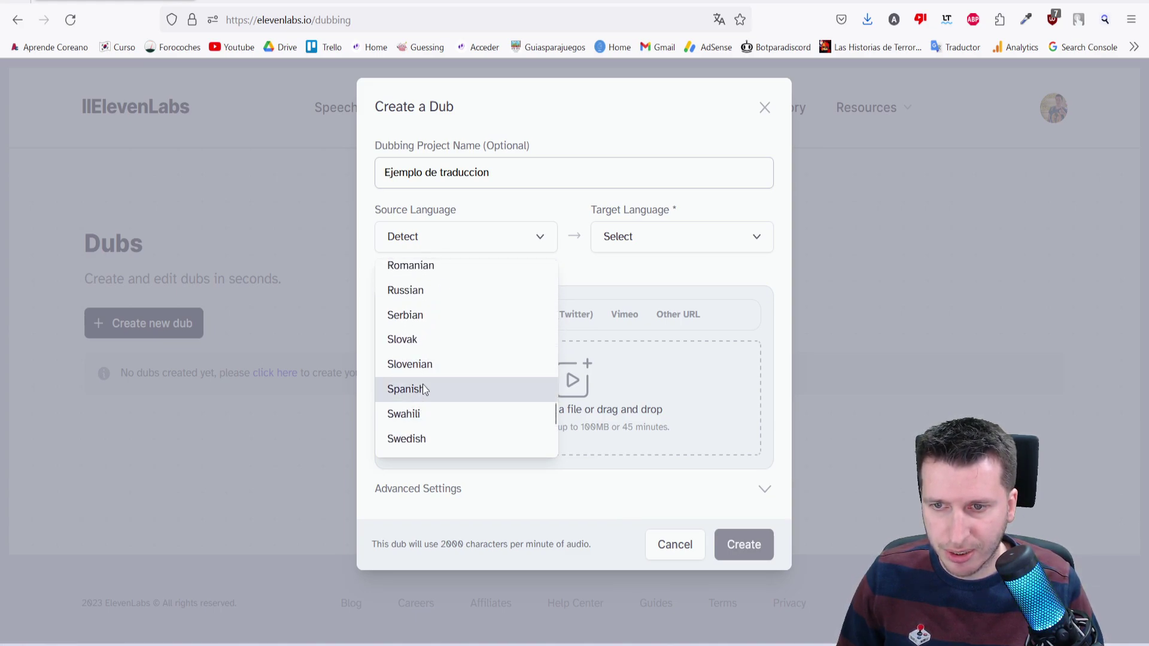
pyautogui.click(422, 389)
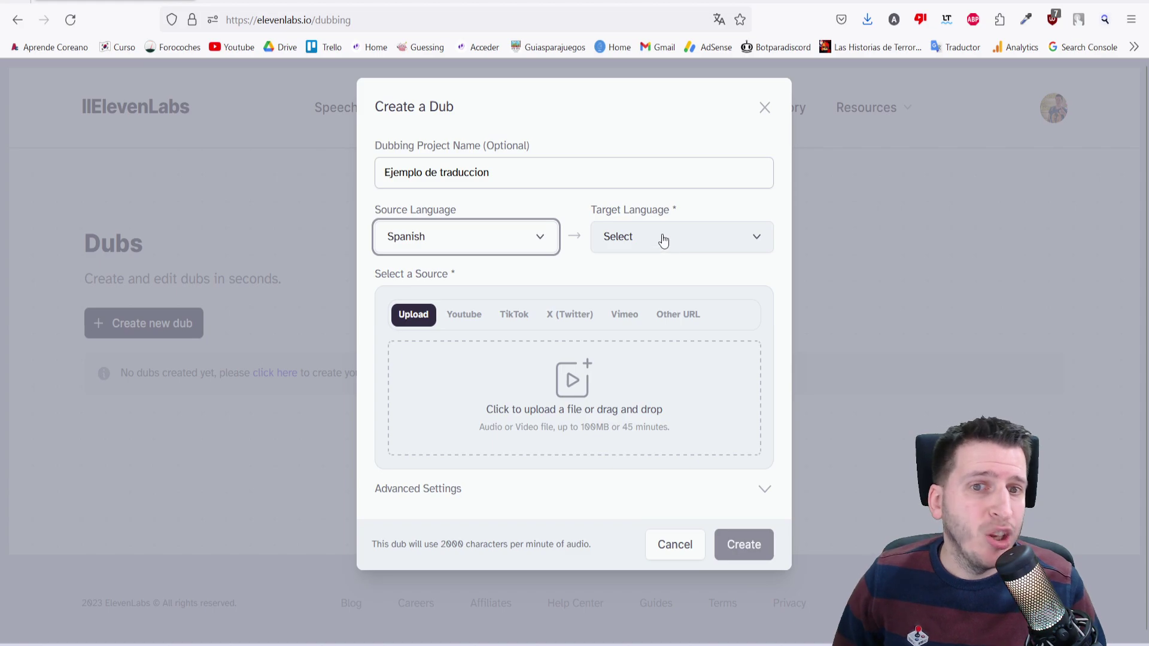
# - Set the dub's target language to English
pyautogui.click(625, 239)
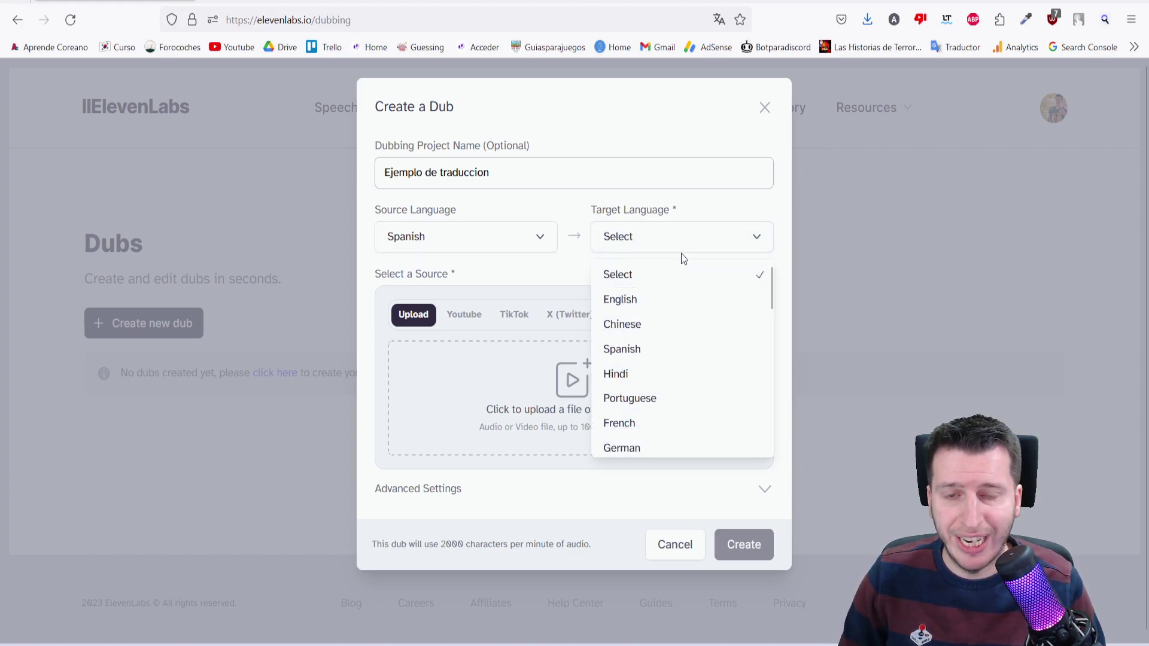
pyautogui.click(677, 290)
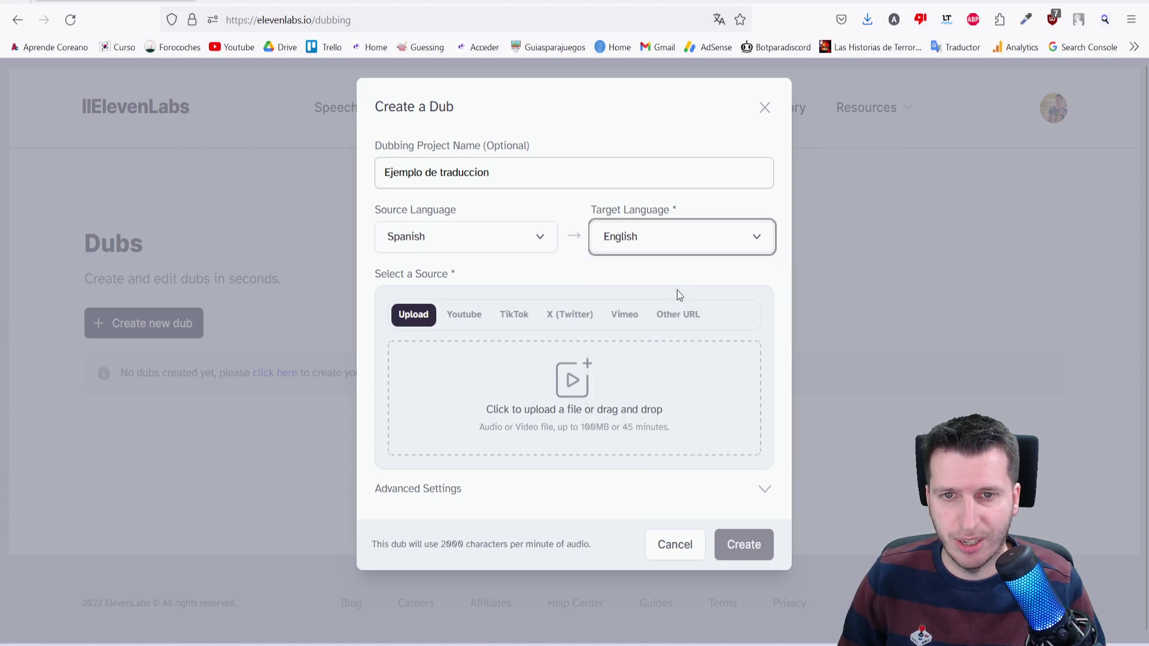
pyautogui.click(574, 279)
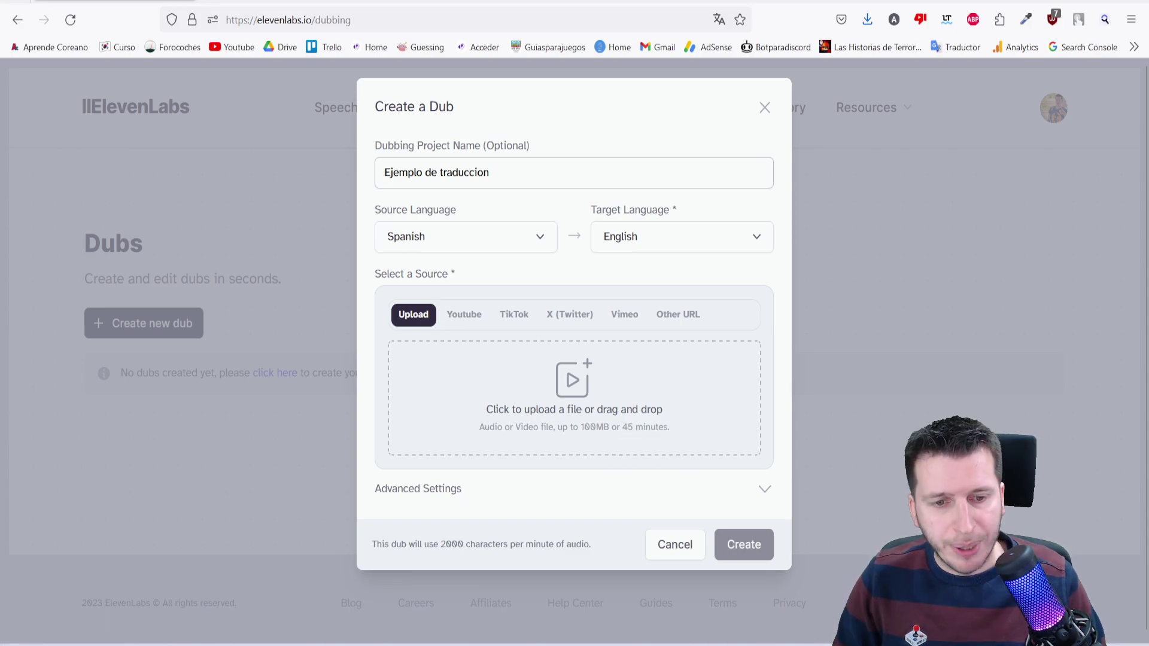
# - Upload the video ingles.mp4 as the dub's source and play its preview
pyautogui.moveTo(1146, 367); pyautogui.dragTo(517, 406)
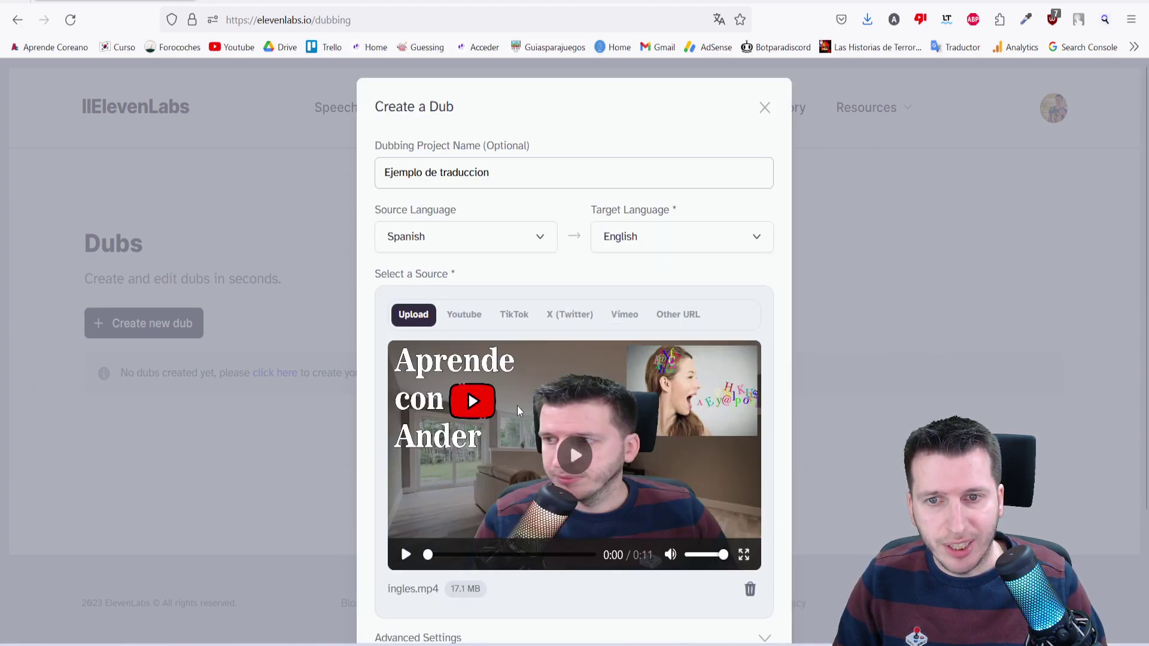
pyautogui.click(573, 456)
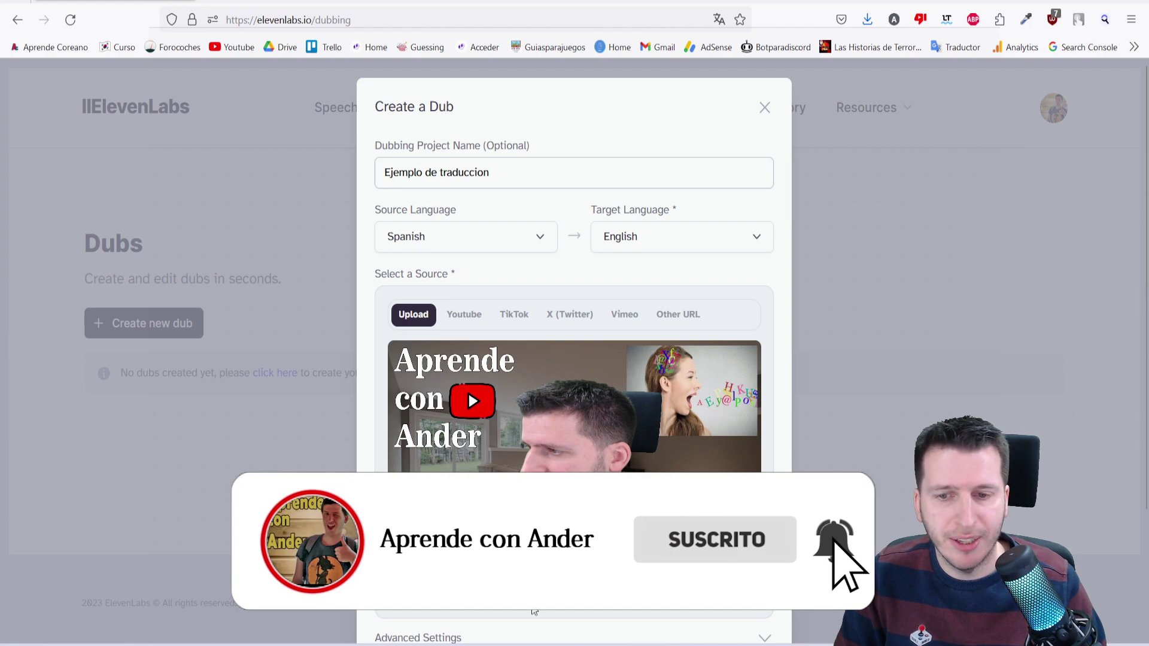
# - Expand the dub's advanced settings, set the number of speakers to 1 and read the explanation of that option
pyautogui.scroll(-3, 702, 324)
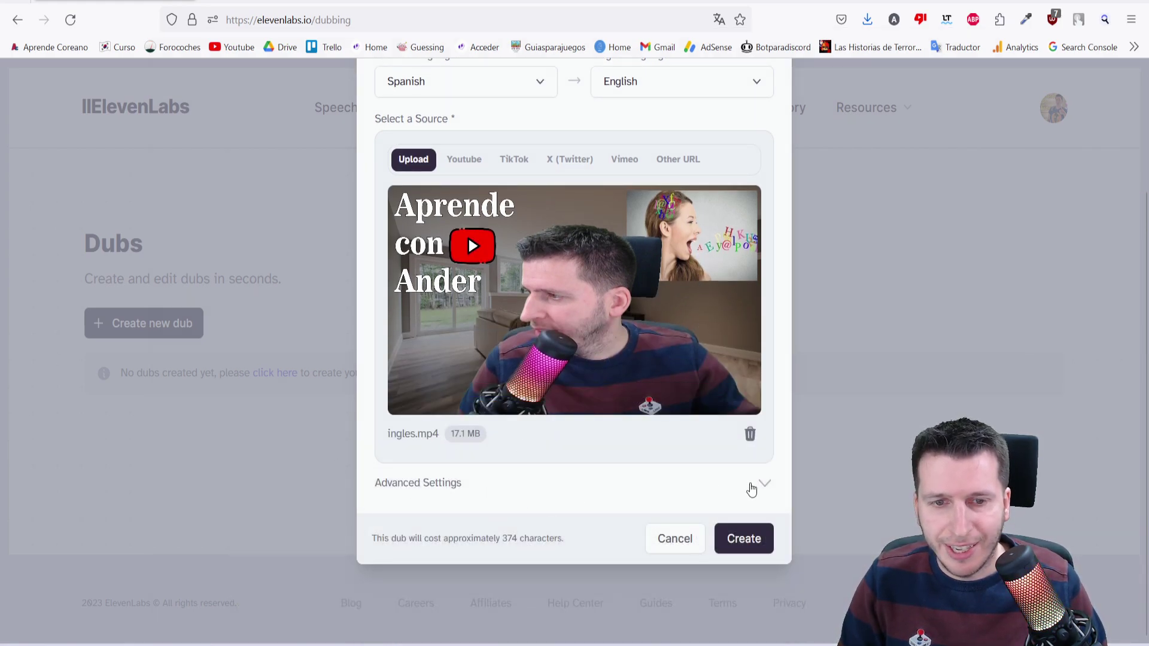
pyautogui.click(778, 489)
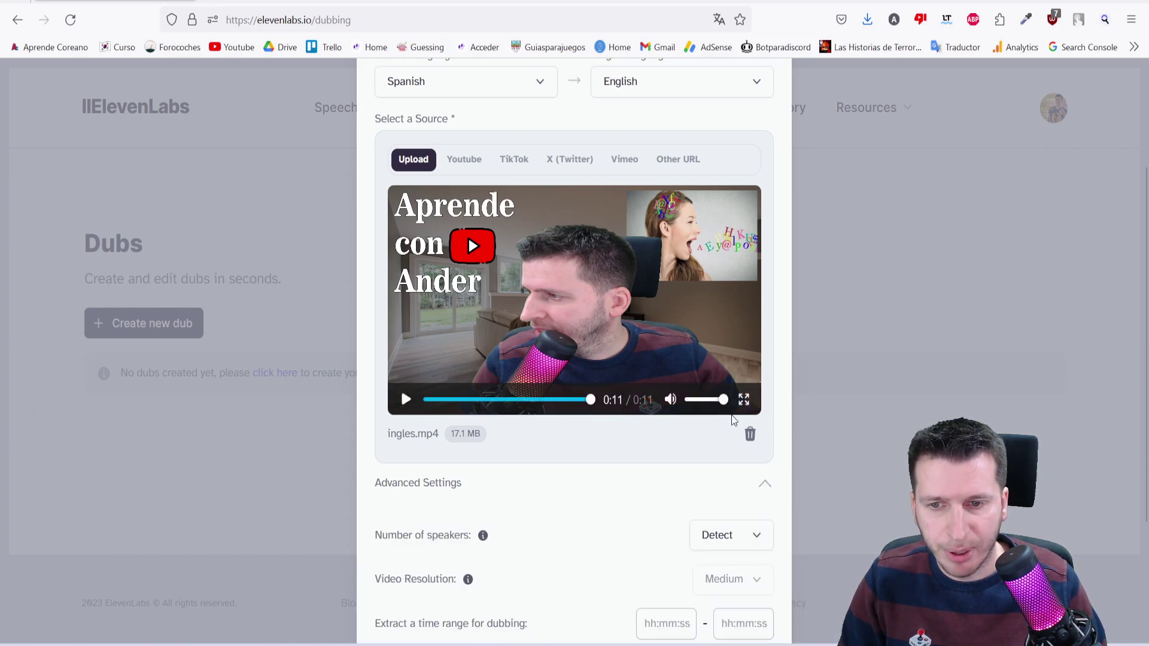
pyautogui.scroll(-2, 728, 390)
pyautogui.moveTo(485, 458)
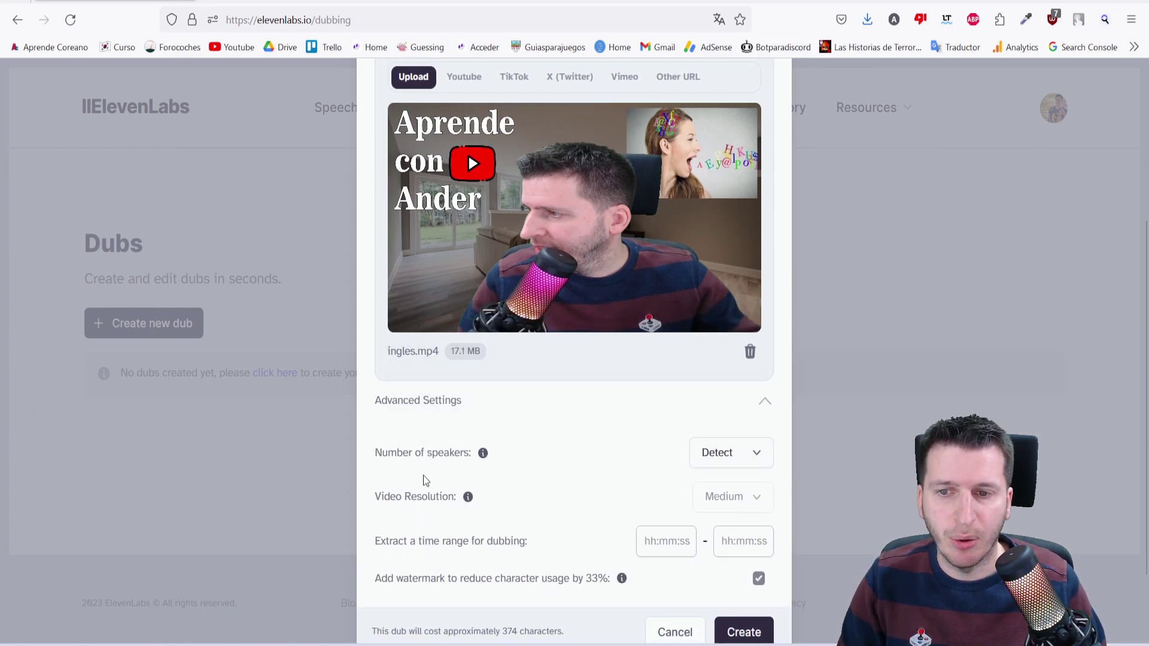
pyautogui.click(718, 454)
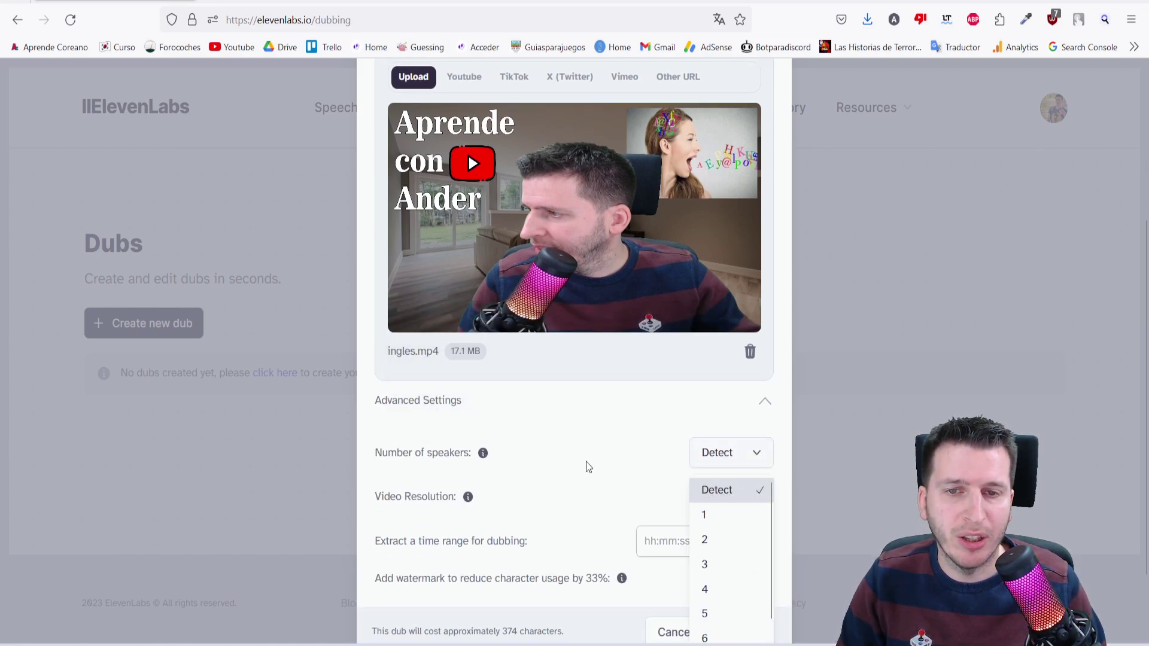
pyautogui.click(721, 516)
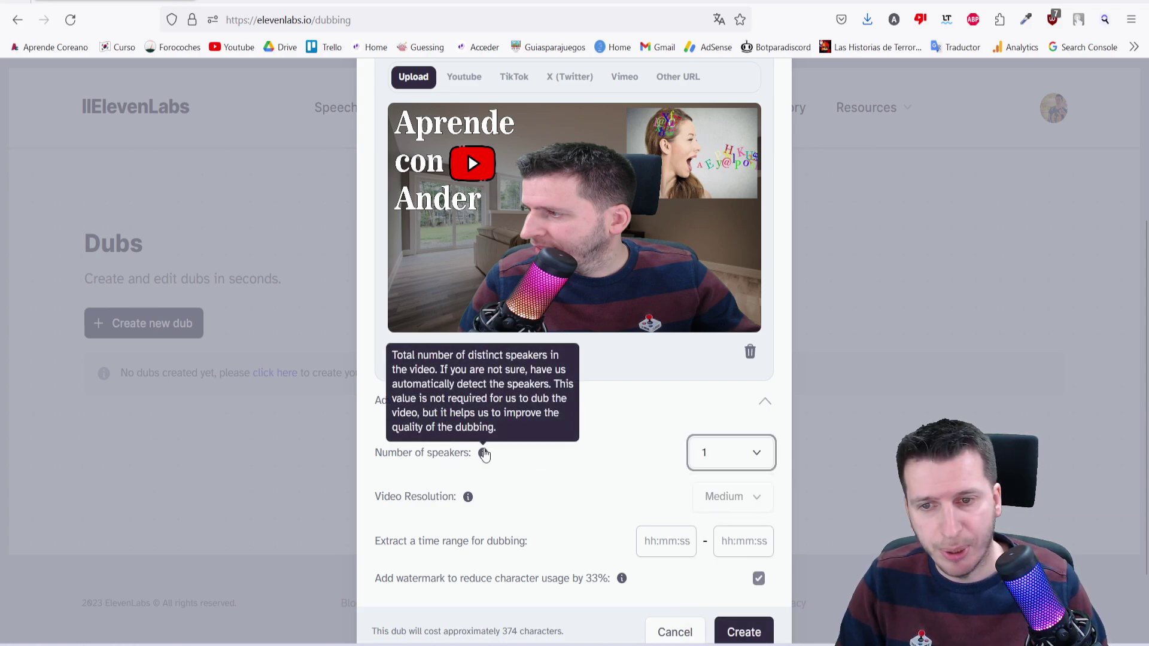
pyautogui.click(722, 456)
pyautogui.click(726, 458)
pyautogui.click(726, 458)
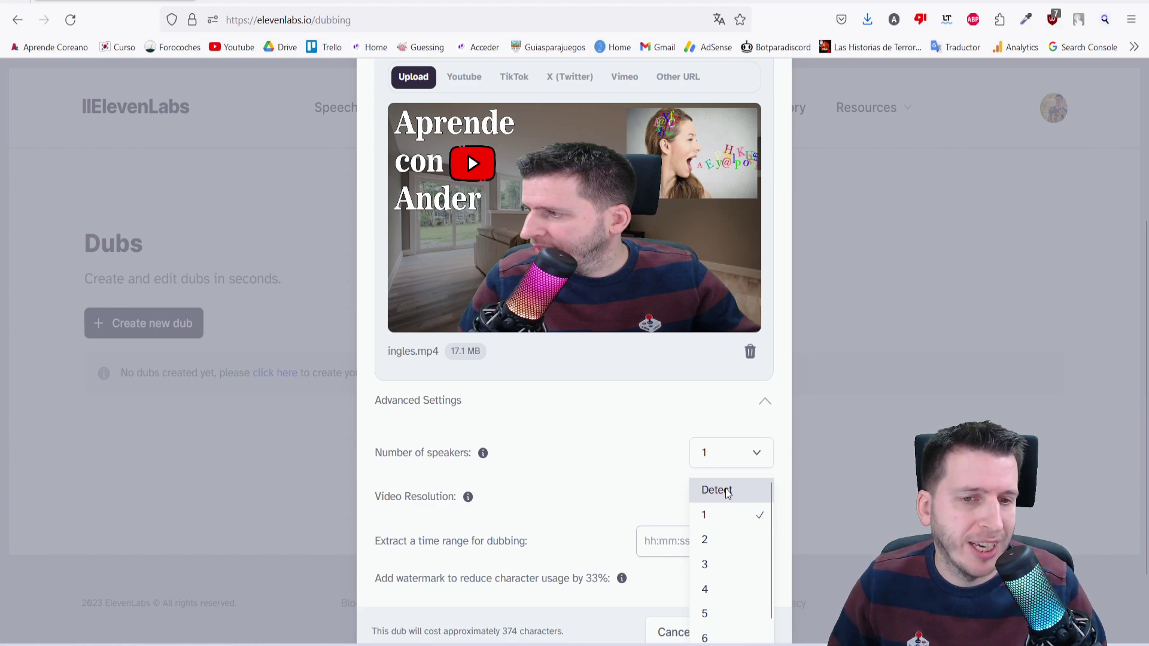
pyautogui.moveTo(479, 458)
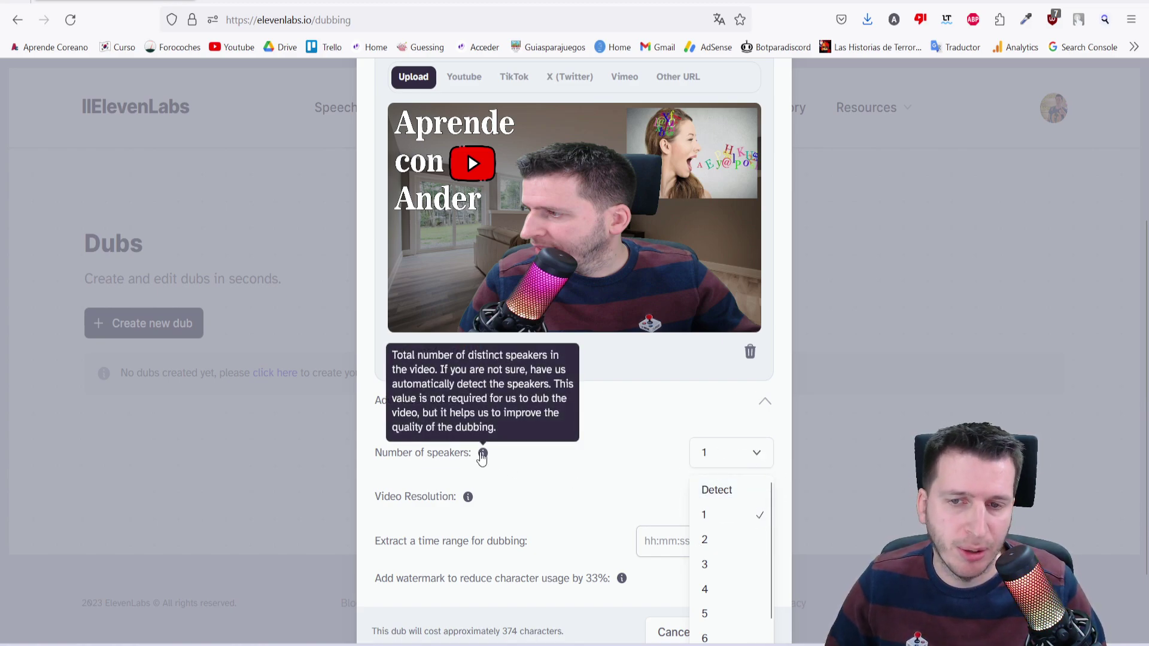
pyautogui.click(599, 449)
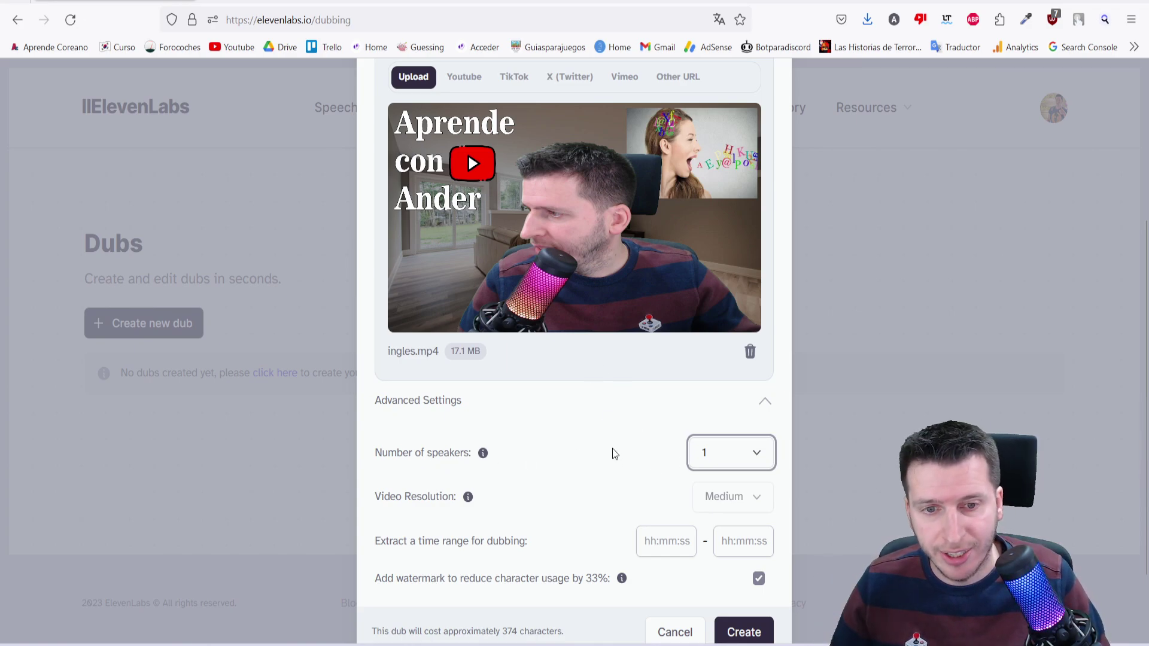
# - Check the information on the watermark option, keep the watermark enabled and create the dub
pyautogui.scroll(-2, 612, 446)
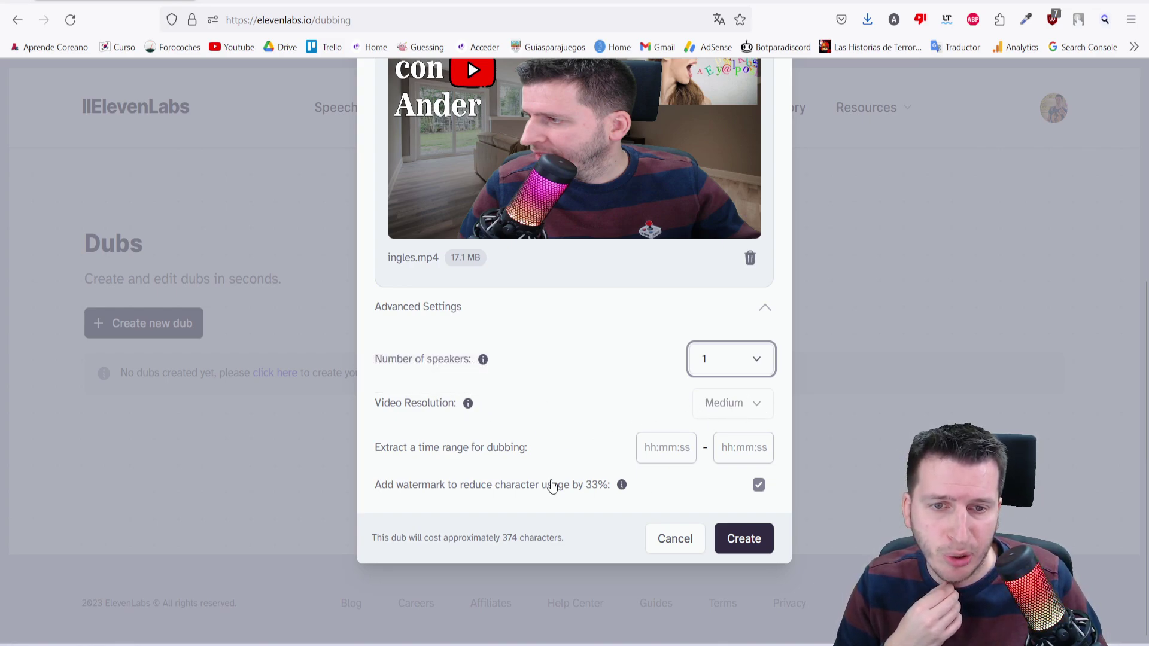
pyautogui.click(743, 484)
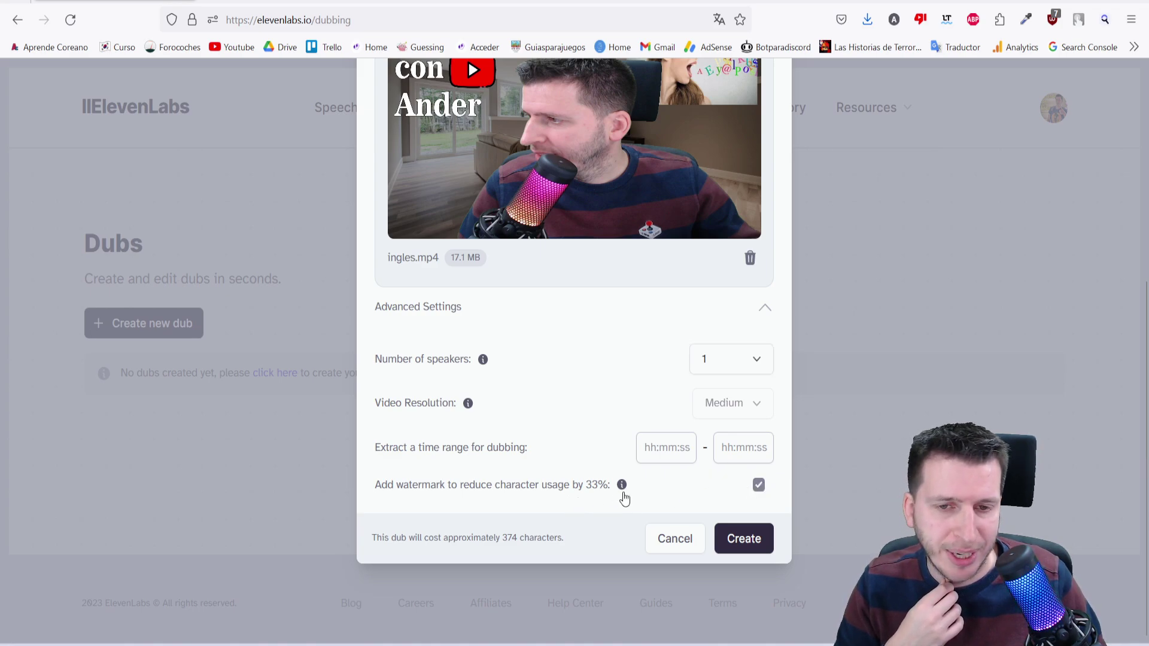
pyautogui.moveTo(622, 485)
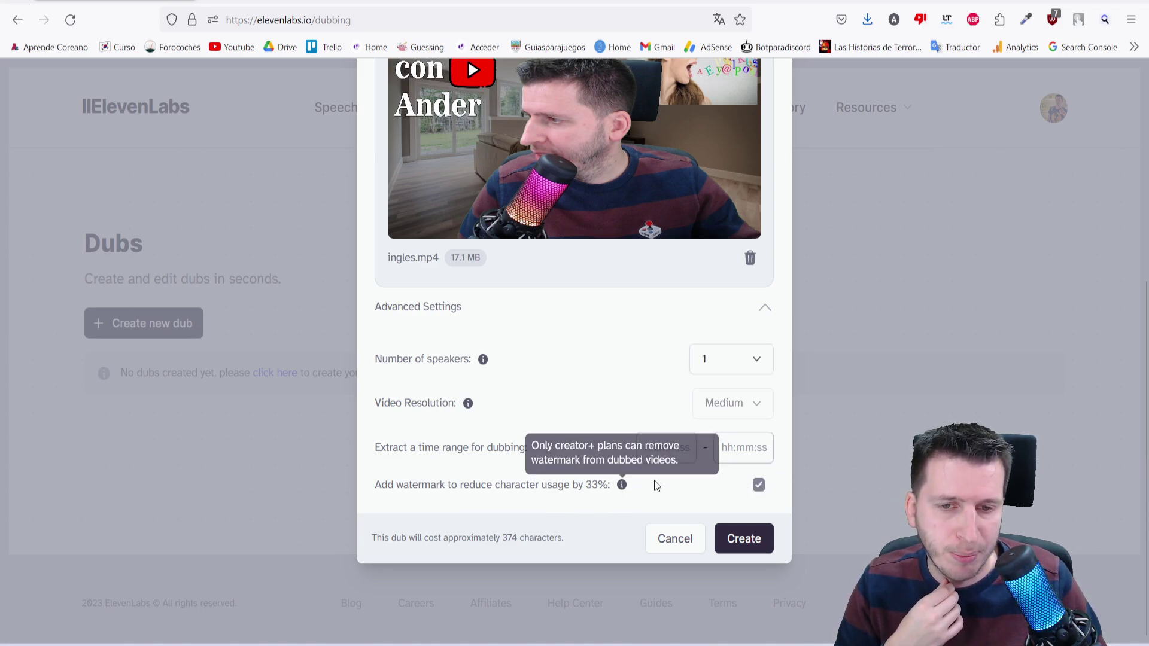
pyautogui.scroll(2, 641, 475)
pyautogui.scroll(-2, 641, 475)
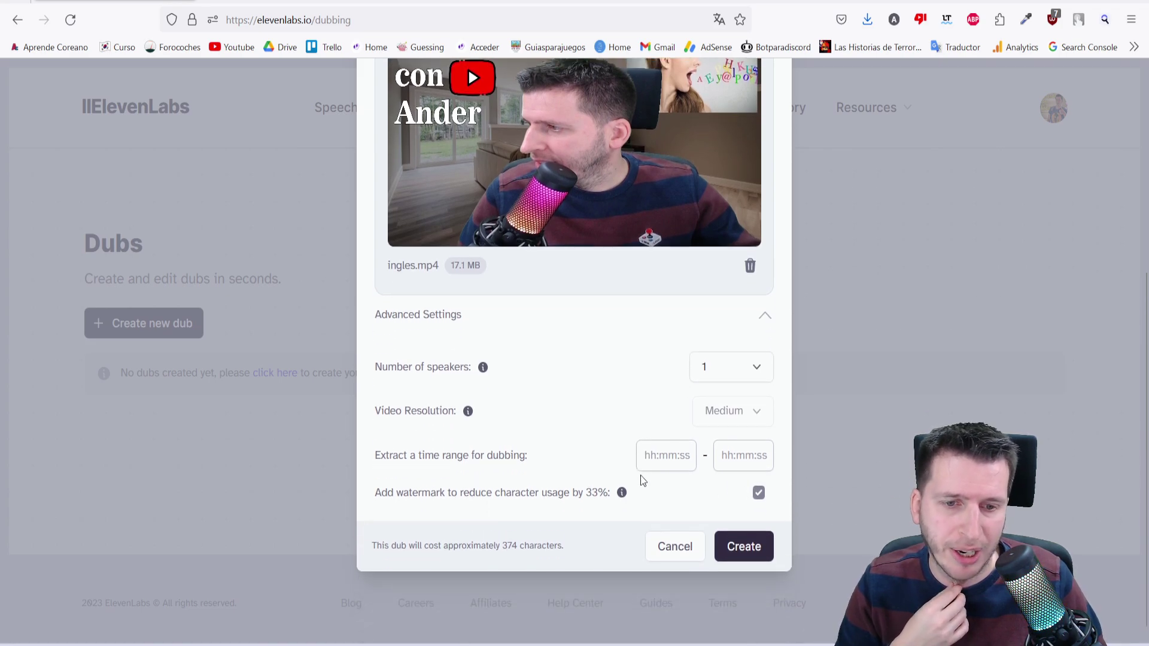
pyautogui.click(746, 546)
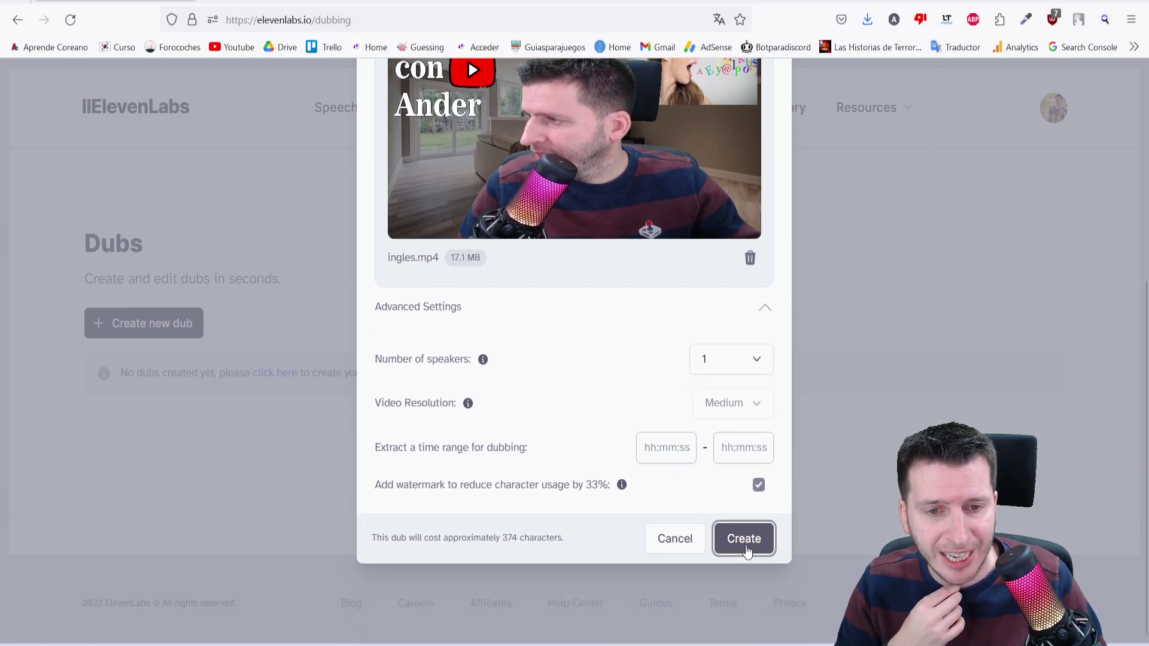
# - Check the dub's estimated character cost against the character and dubbing allowances of the Free plan on the pricing page
pyautogui.moveTo(372, 538); pyautogui.dragTo(408, 538)
pyautogui.click(514, 539)
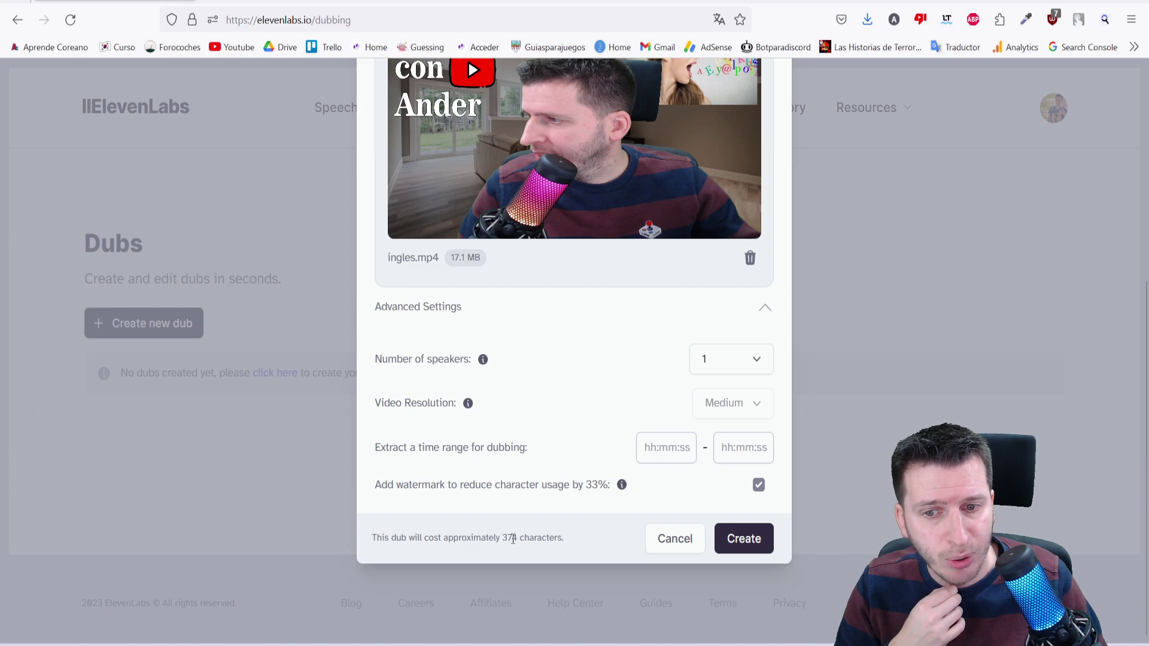
pyautogui.moveTo(502, 538); pyautogui.dragTo(564, 539)
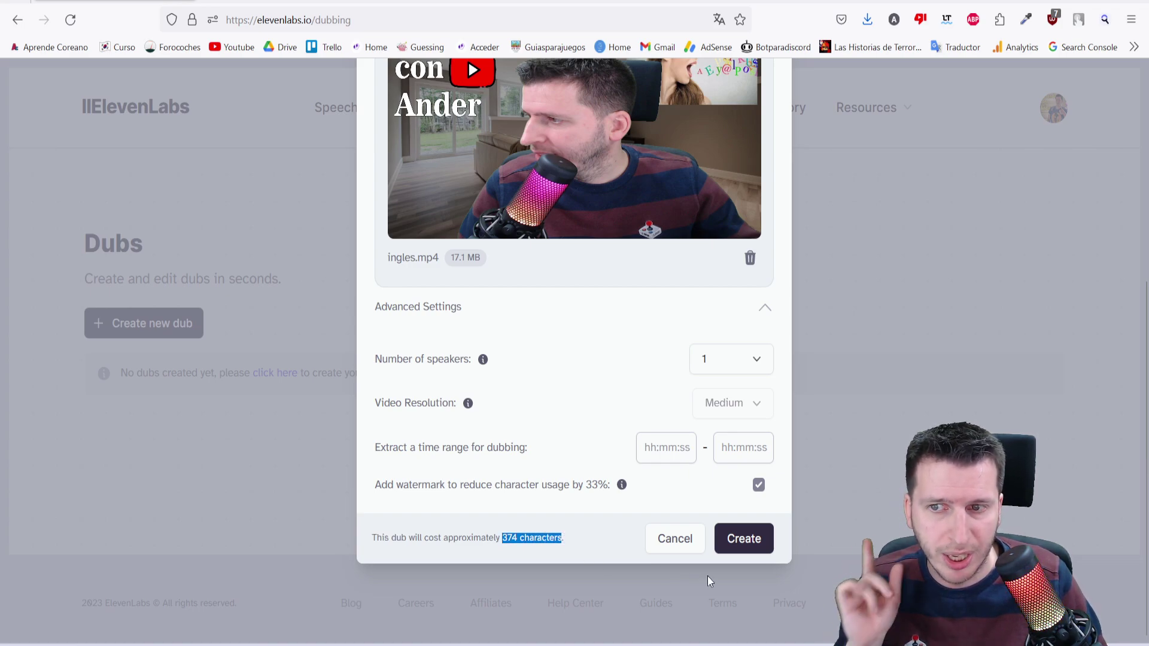
pyautogui.moveTo(312, 19); pyautogui.dragTo(156, 27)
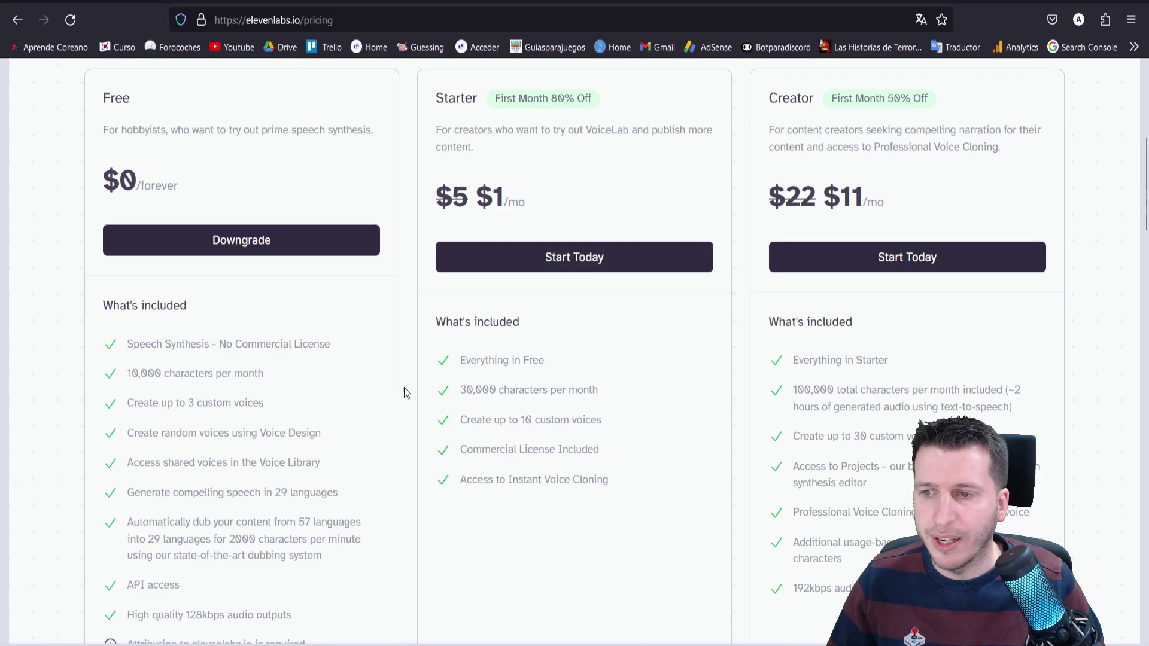
pyautogui.scroll(-3, 292, 401)
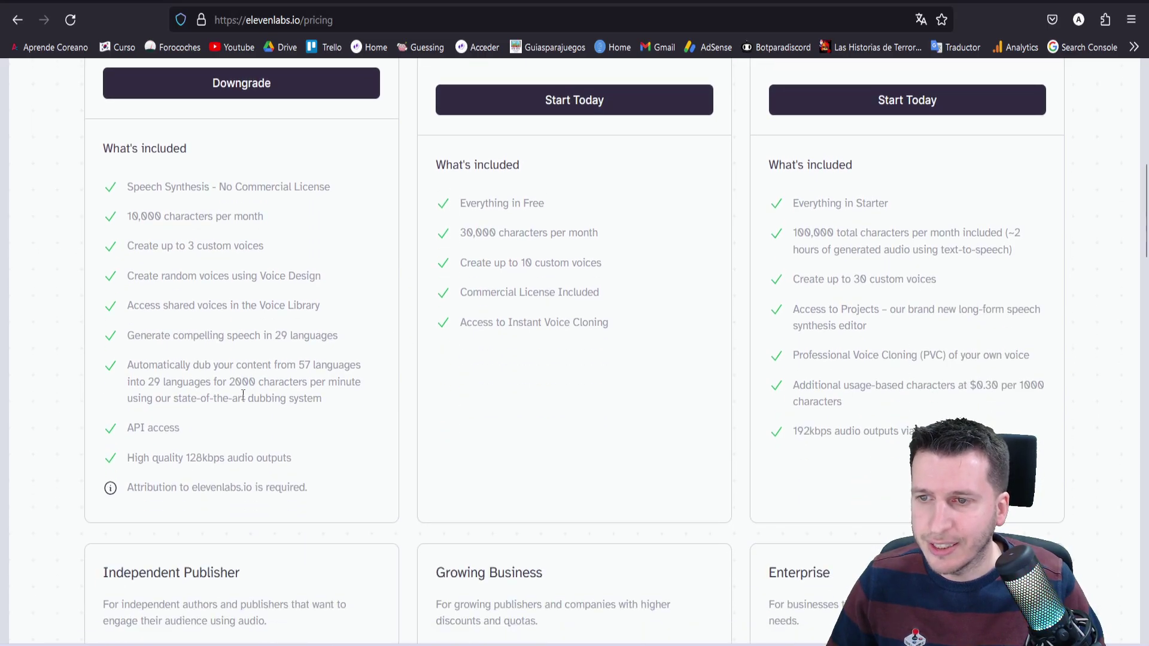
pyautogui.moveTo(233, 379); pyautogui.dragTo(250, 381)
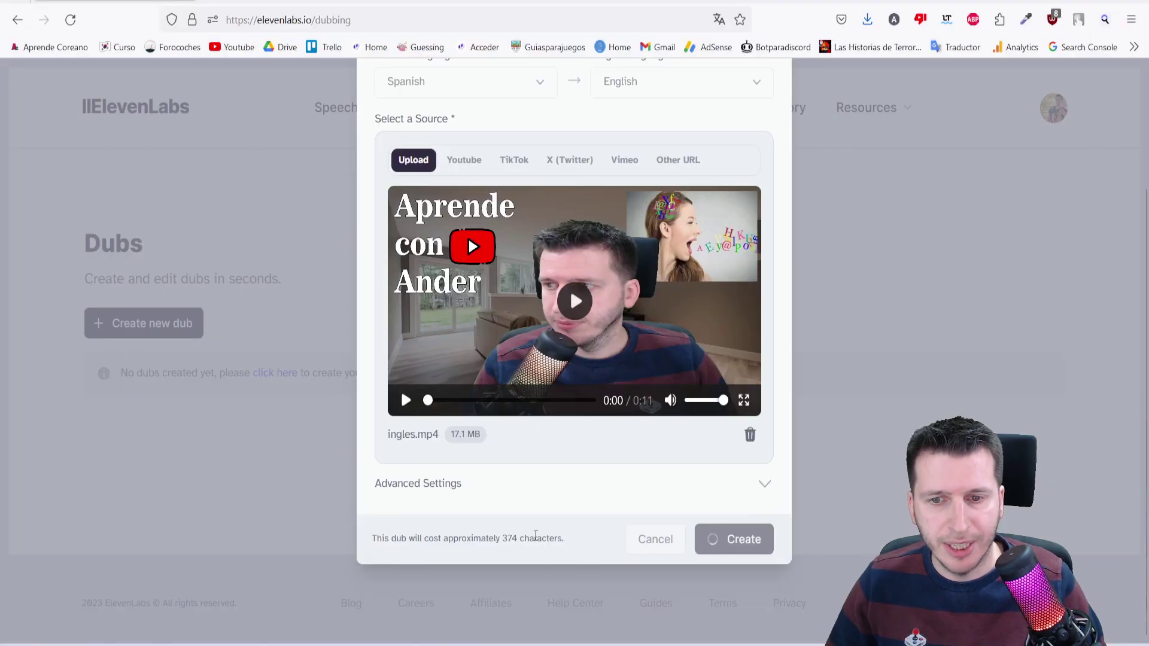
# - Create the English dub of ingles.mp4 and download the dubbed video
pyautogui.click(713, 538)
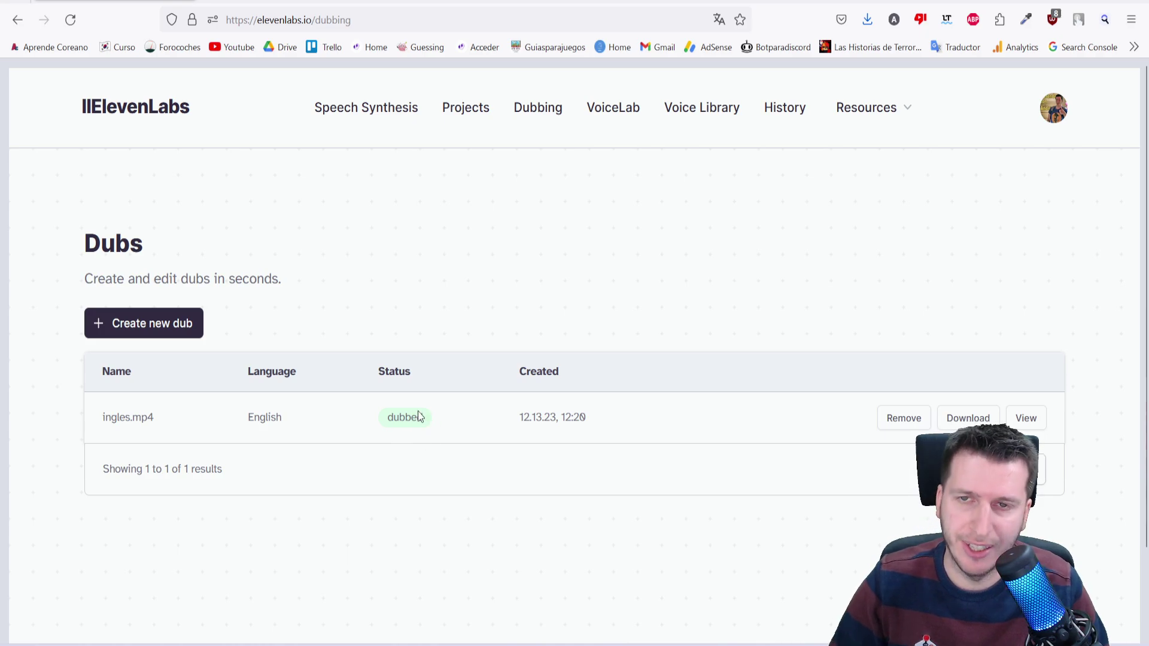
pyautogui.scroll(-2, 907, 398)
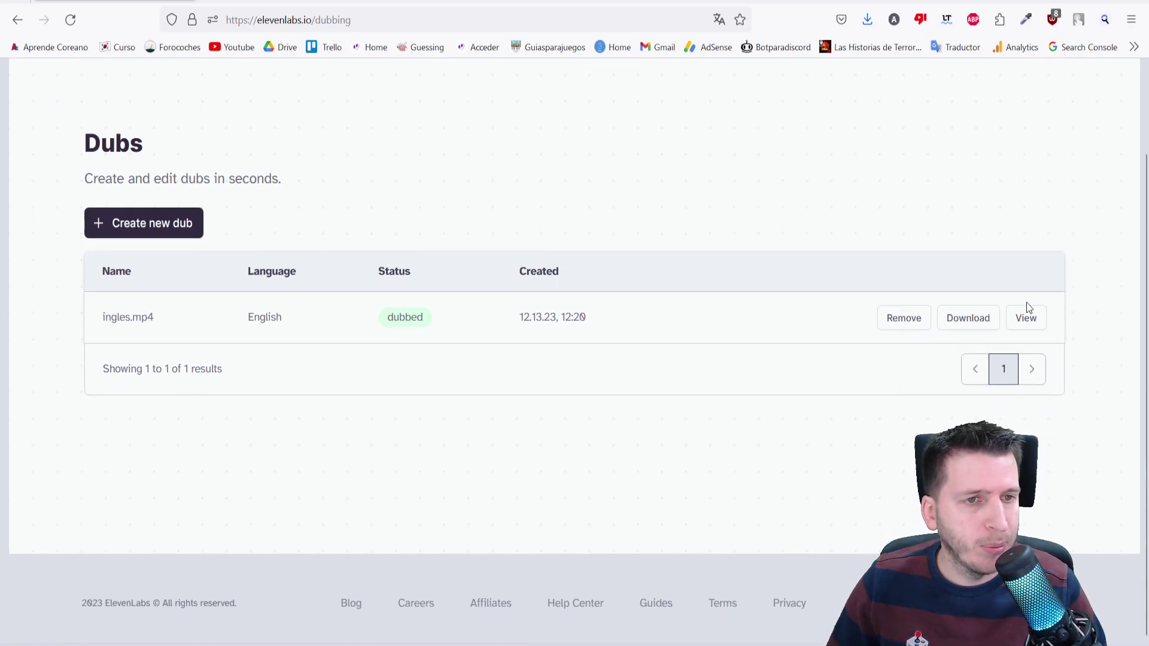
pyautogui.click(981, 326)
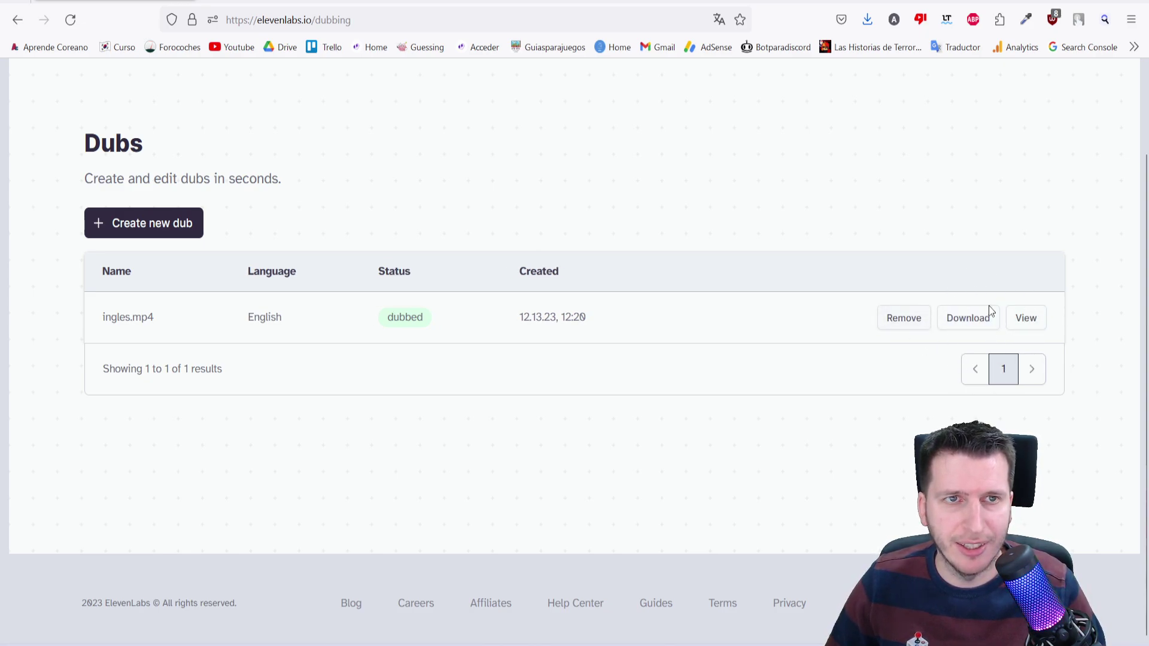
# - Locate the downloaded ingles.mp4.mp4 in its folder and play it in the media player
pyautogui.click(869, 21)
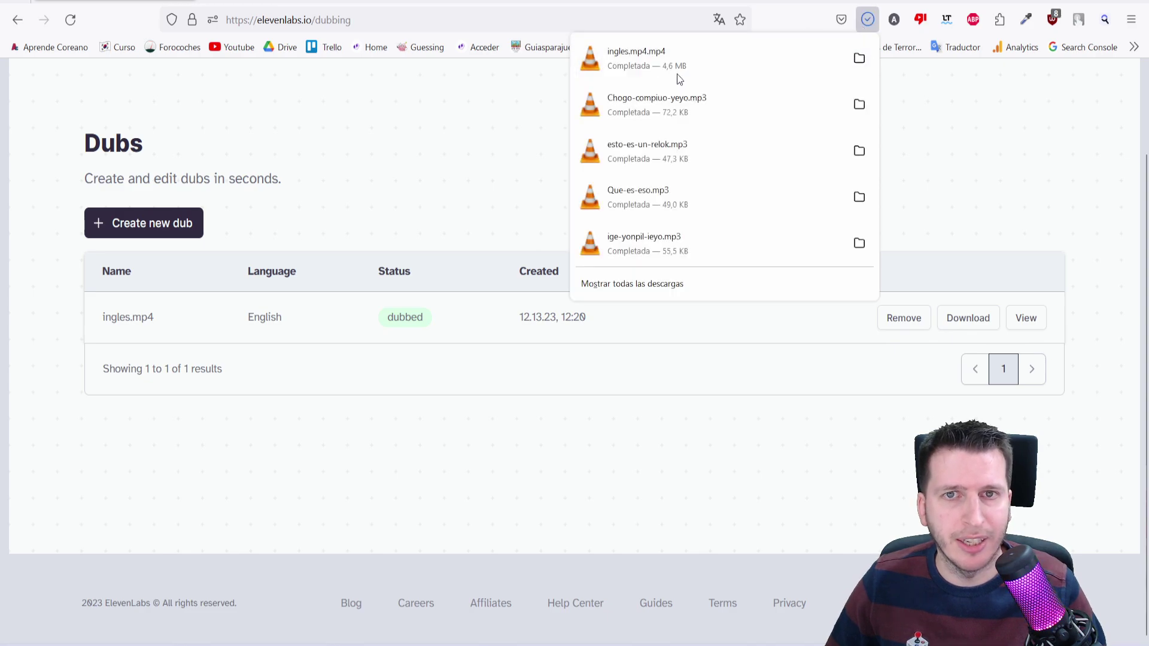
pyautogui.click(859, 58)
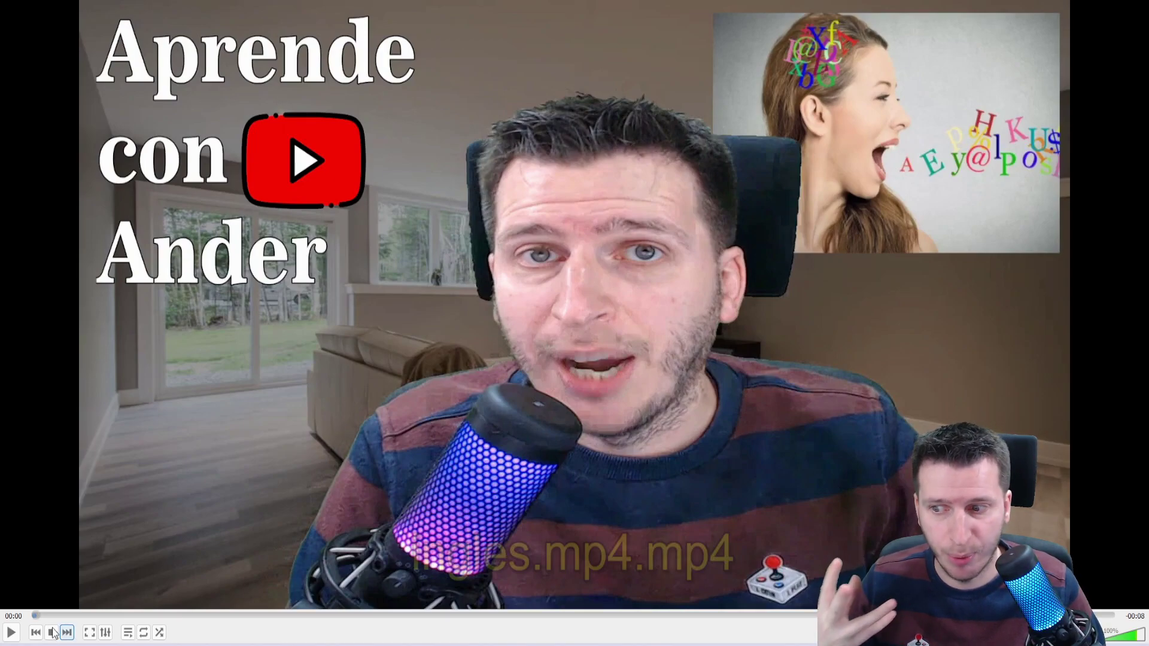
pyautogui.click(10, 635)
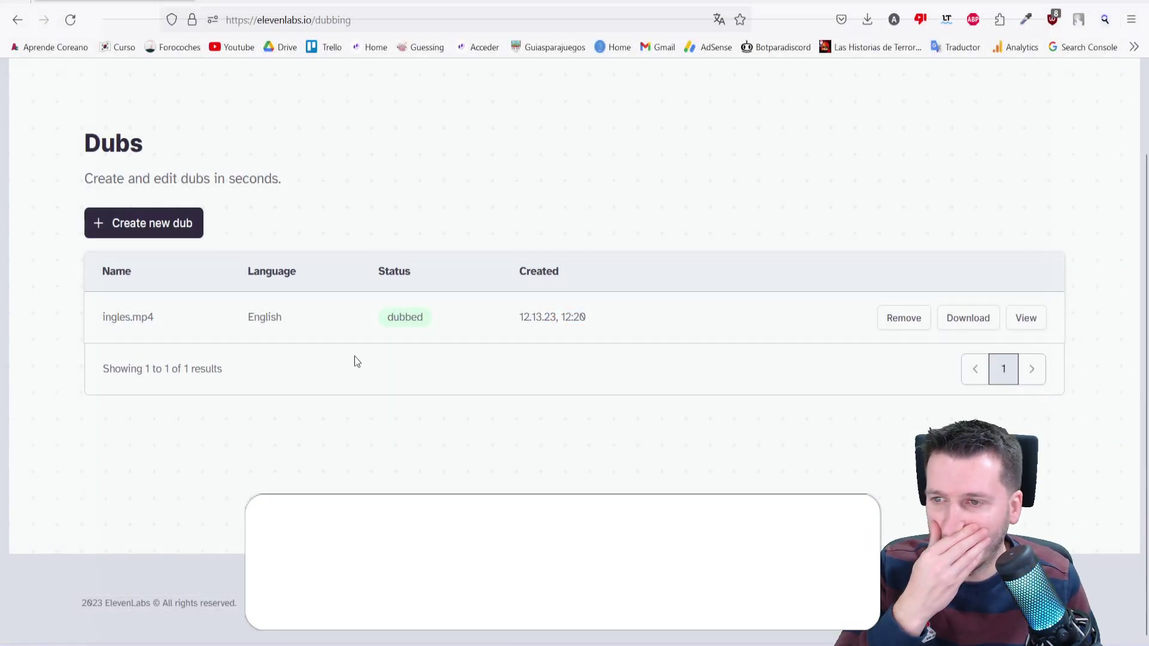
pyautogui.click(159, 235)
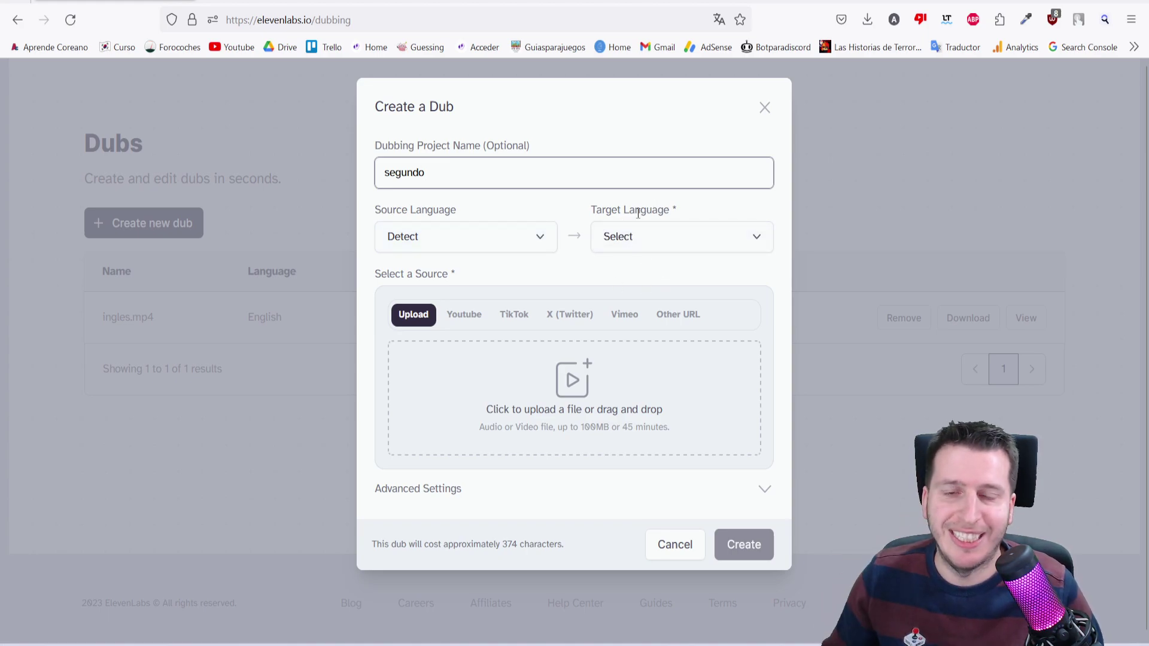
pyautogui.click(634, 234)
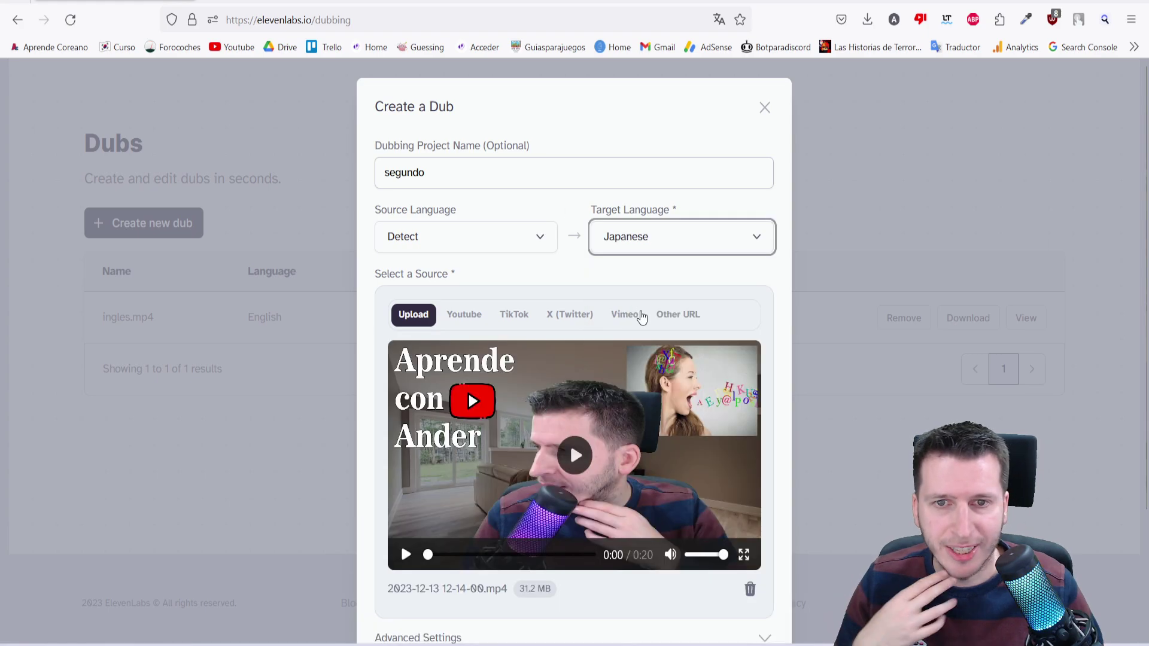
pyautogui.scroll(-3, 640, 305)
pyautogui.click(742, 548)
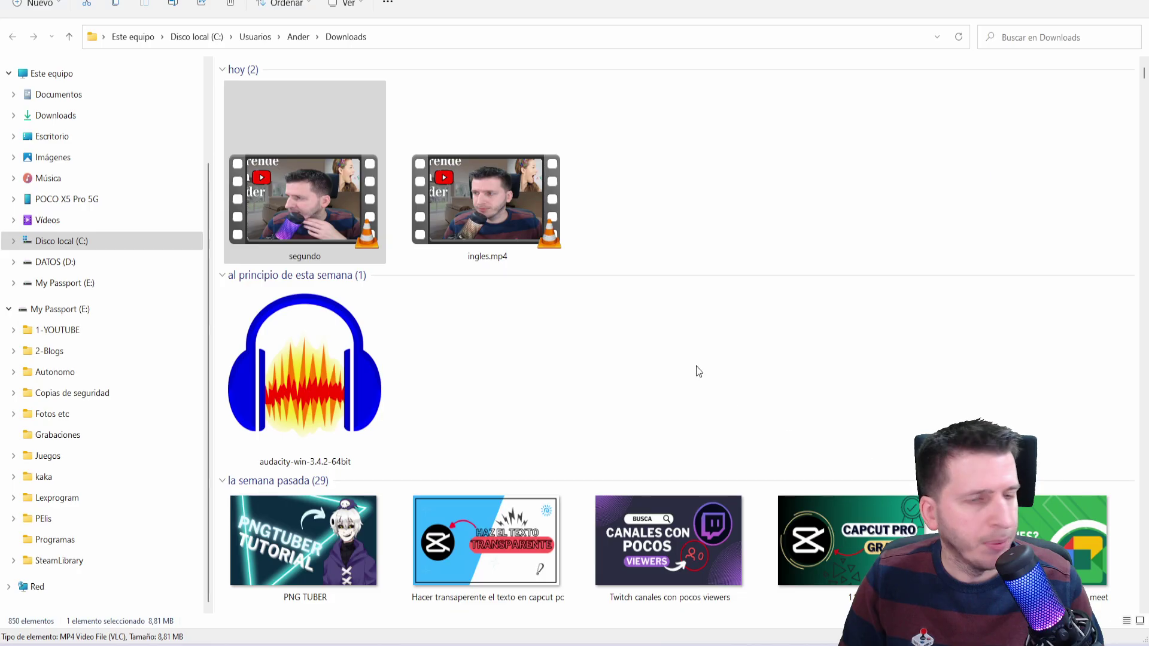
# - Play the dubbed video segundo from the Downloads folder
pyautogui.click(356, 192)
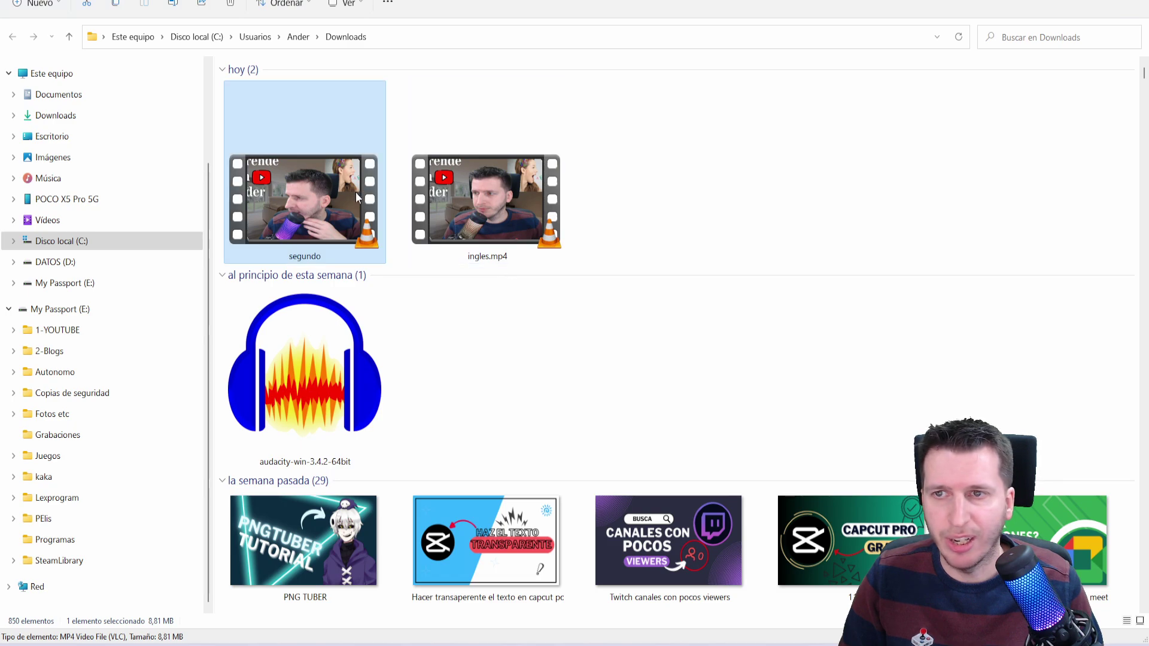
pyautogui.doubleClick(302, 193)
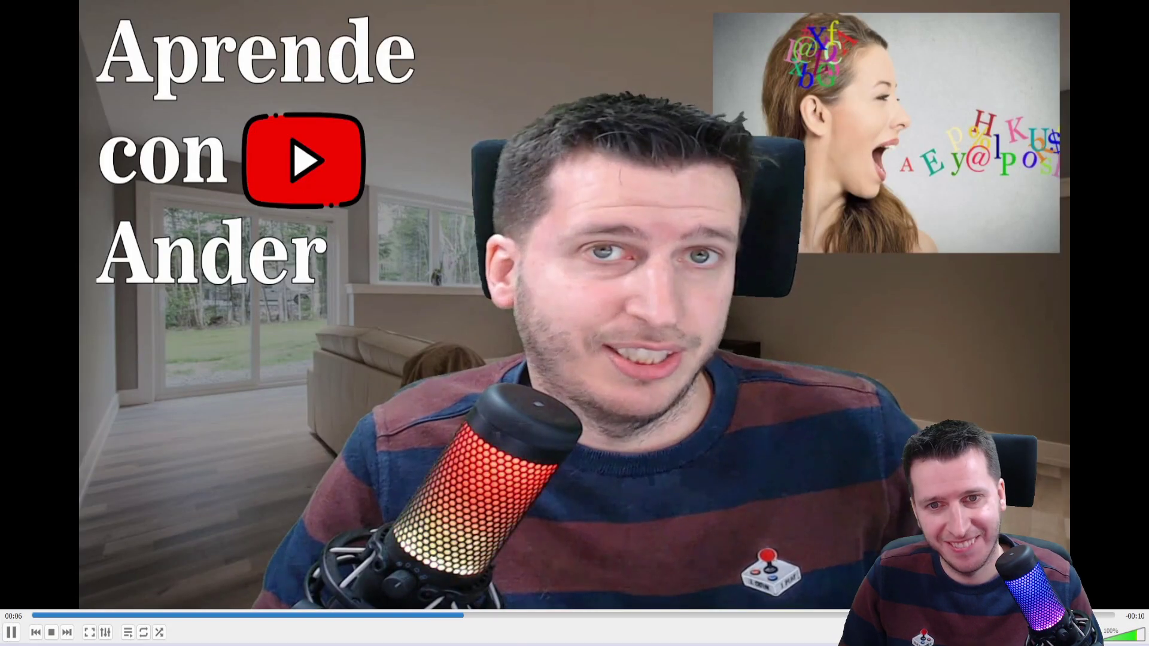